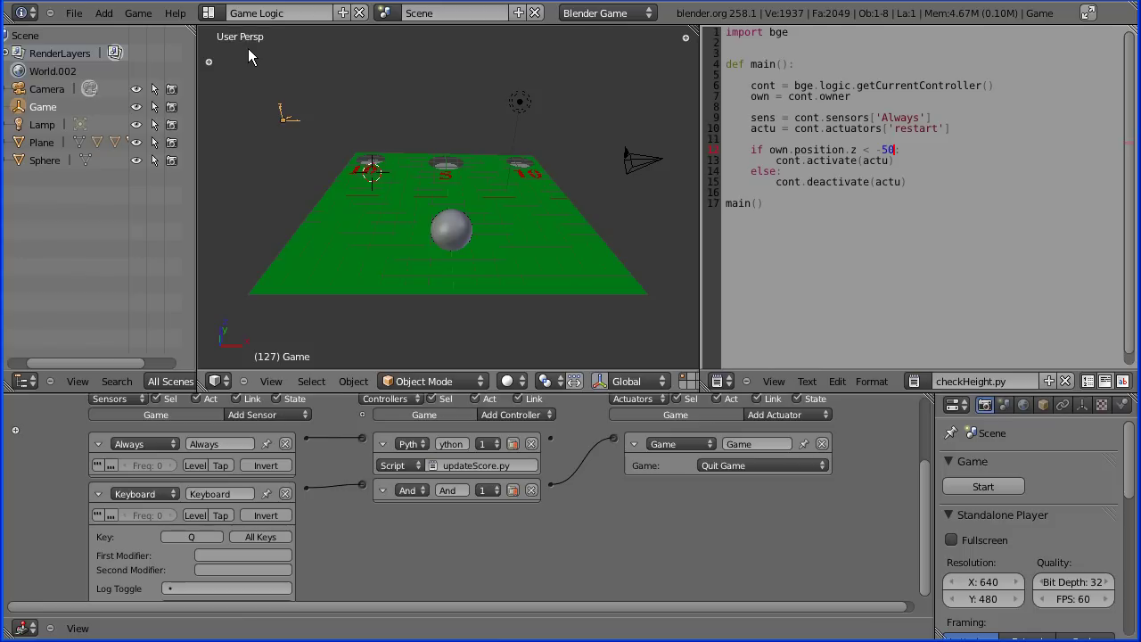
Test-run and quit the current game, and run the finished version with its on-board score, tilting the board.
key("p")
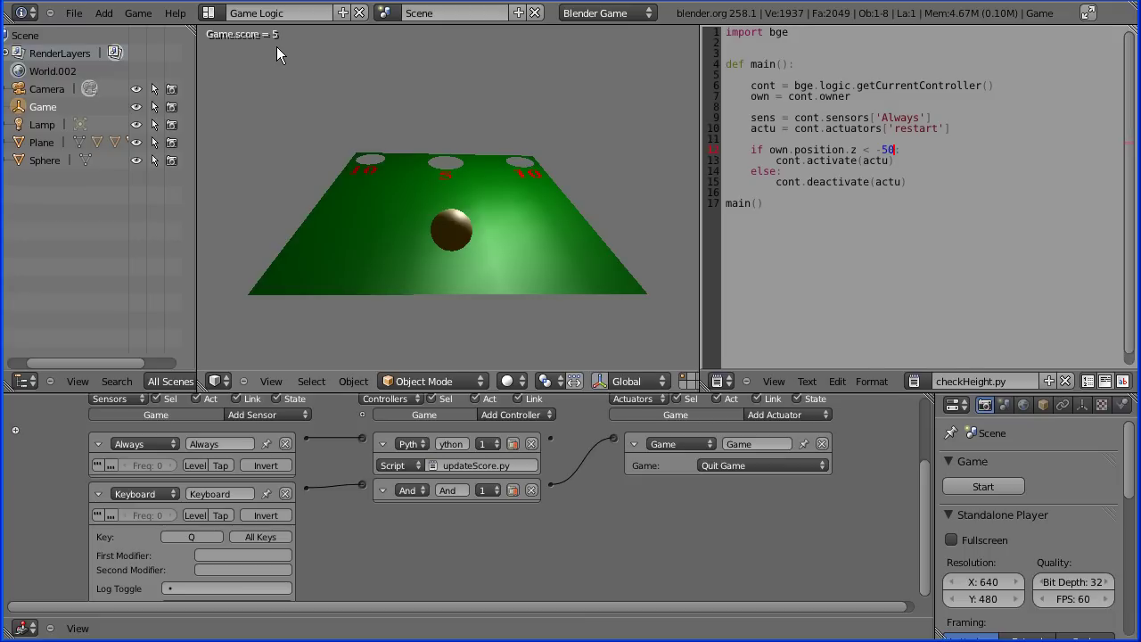
key("q")
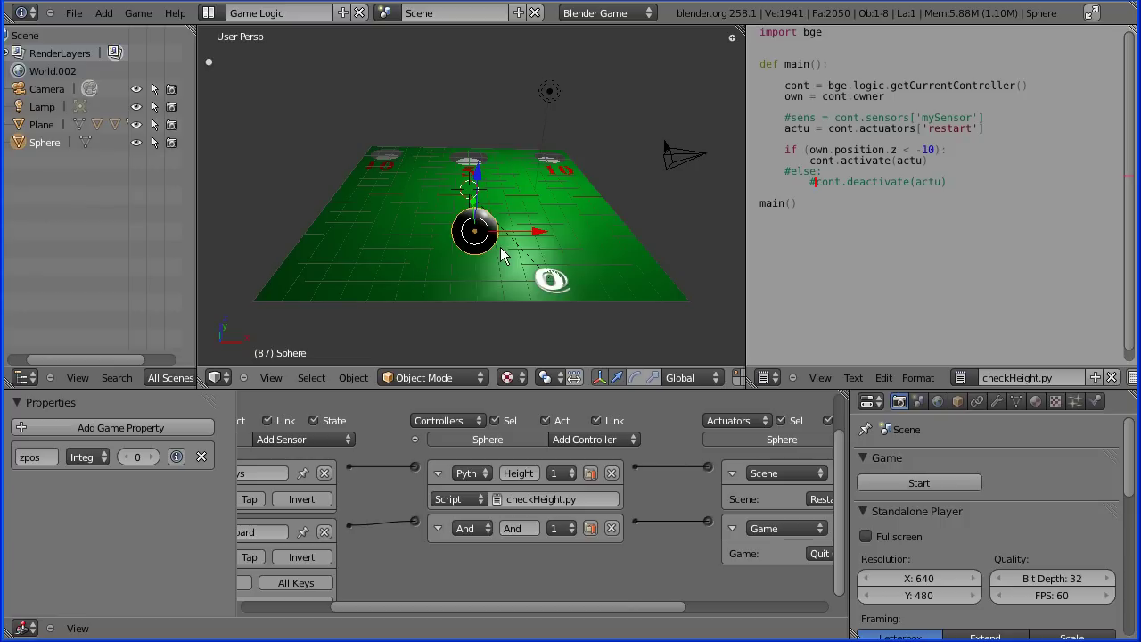
key("p")
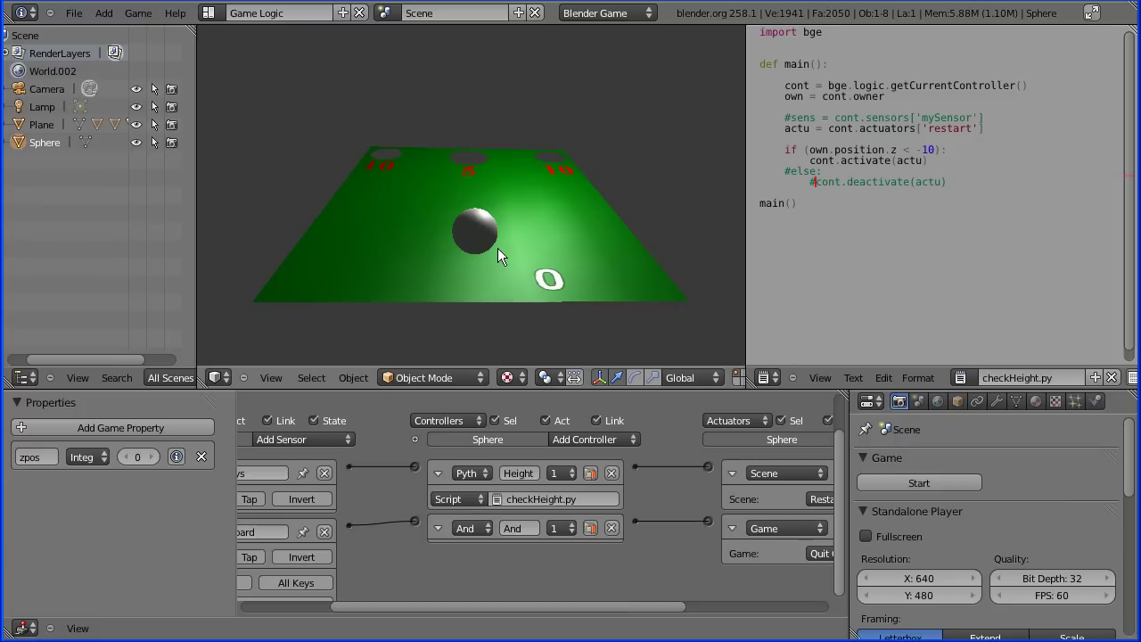
key("Up")
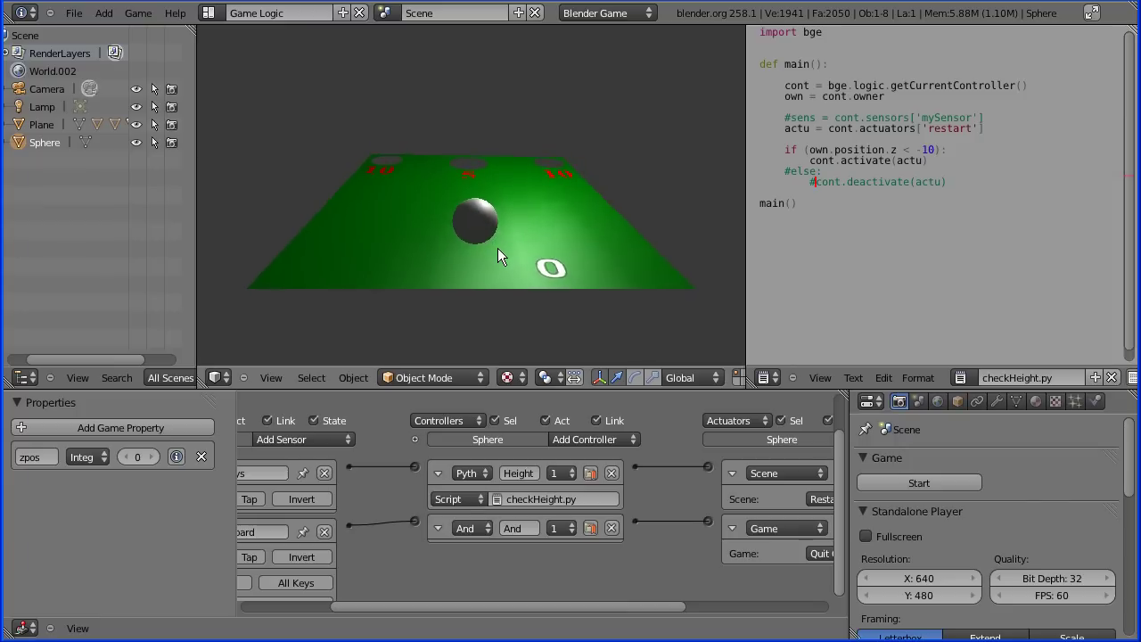
key("Up")
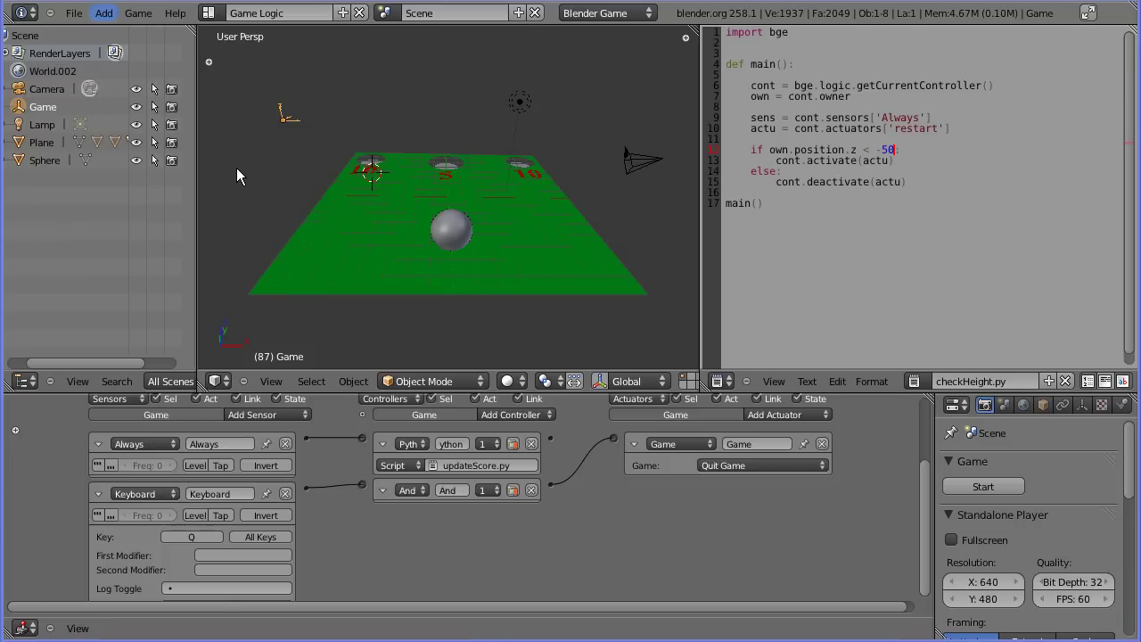
Append the textDisplay object from textDisplay9a.blend in the blender folder to the scene.
left_click(98, 14)
left_click(76, 15)
left_click(74, 14)
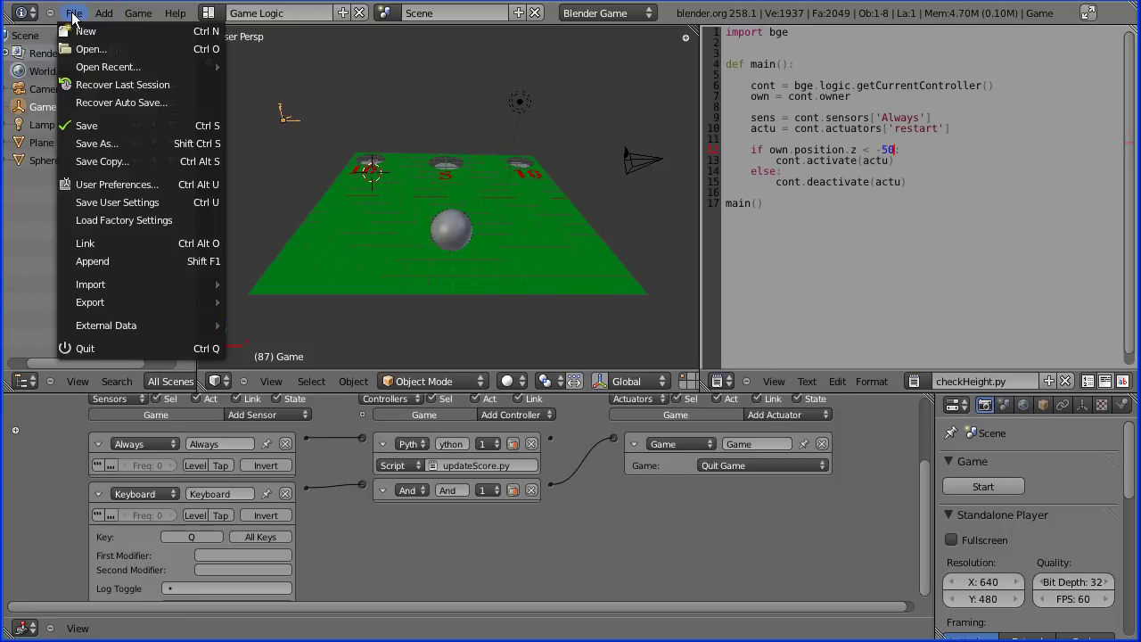
left_click(161, 264)
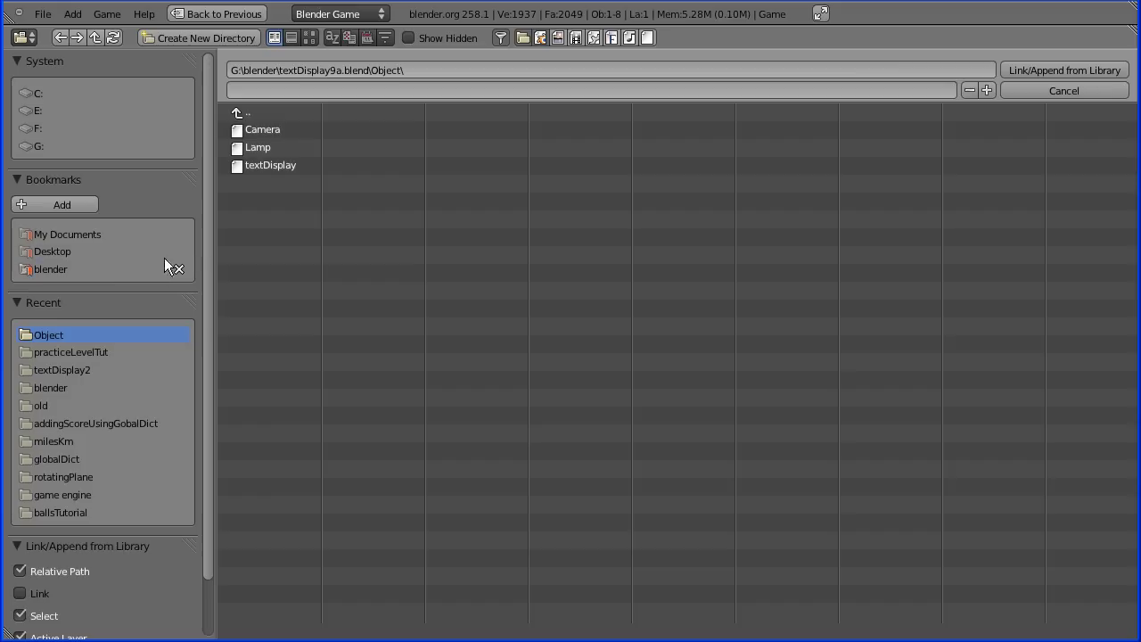
left_click(58, 270)
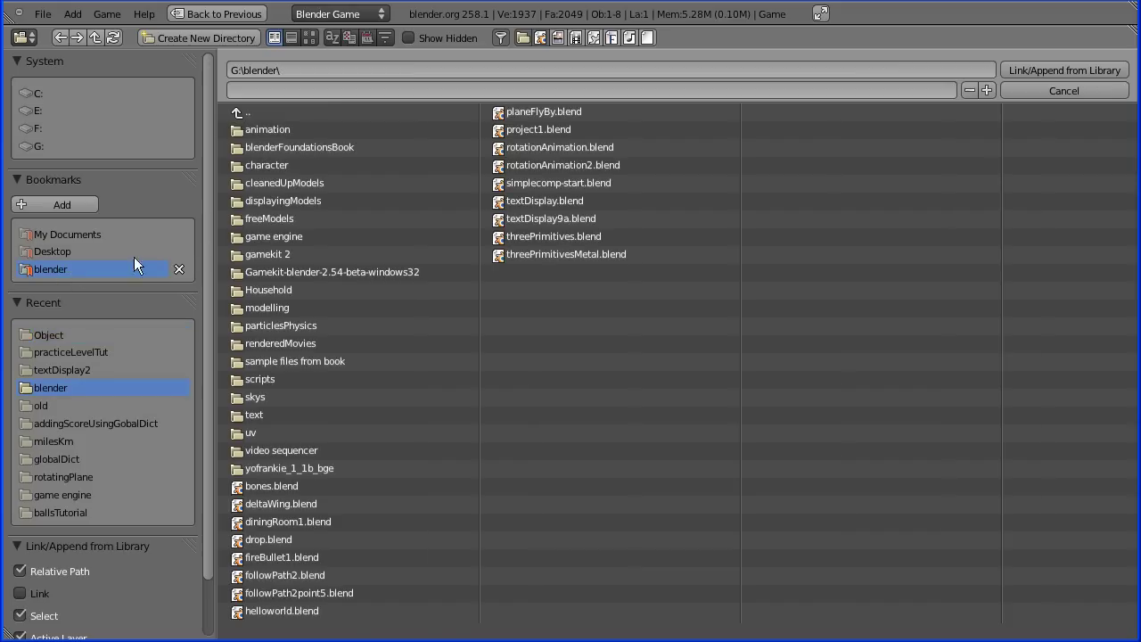
double_click(536, 218)
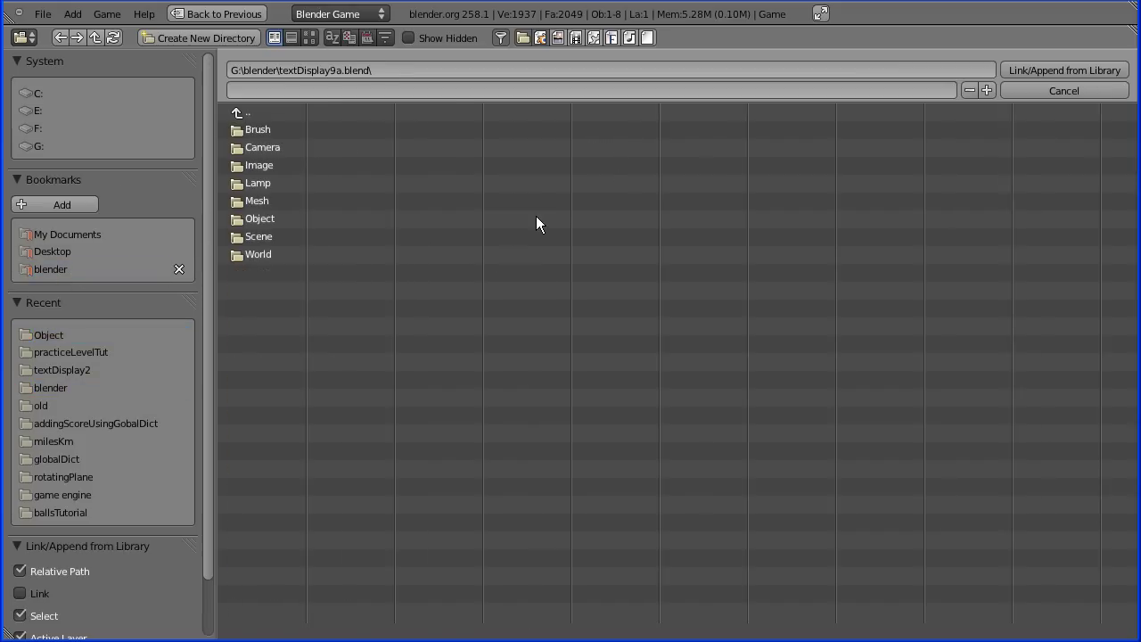
left_click(248, 219)
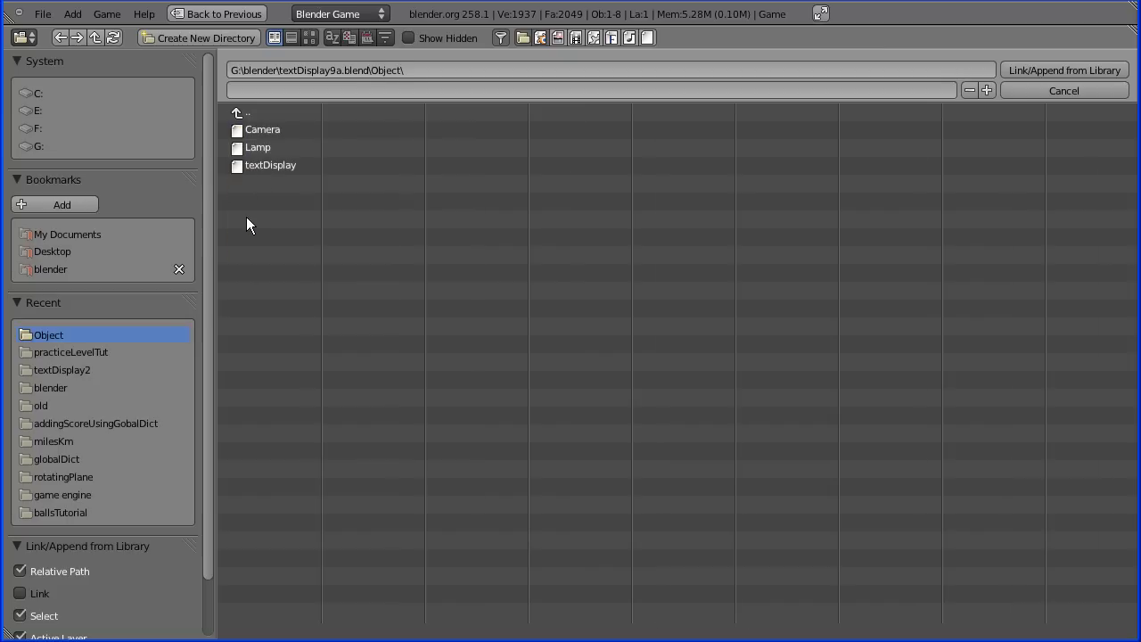
left_click(264, 171)
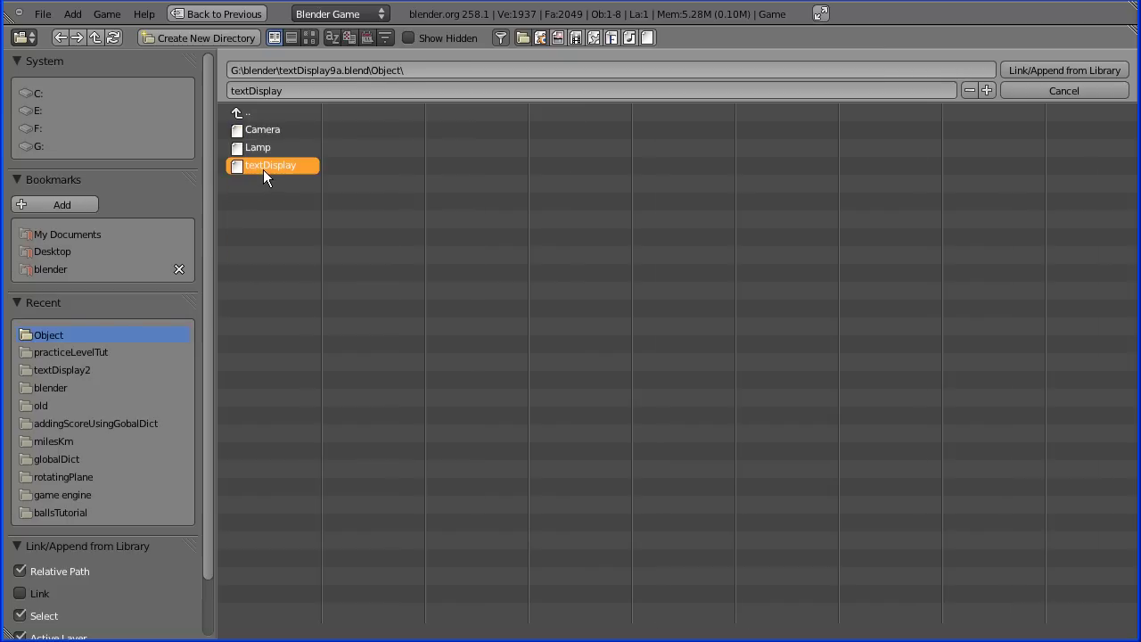
left_click(1038, 68)
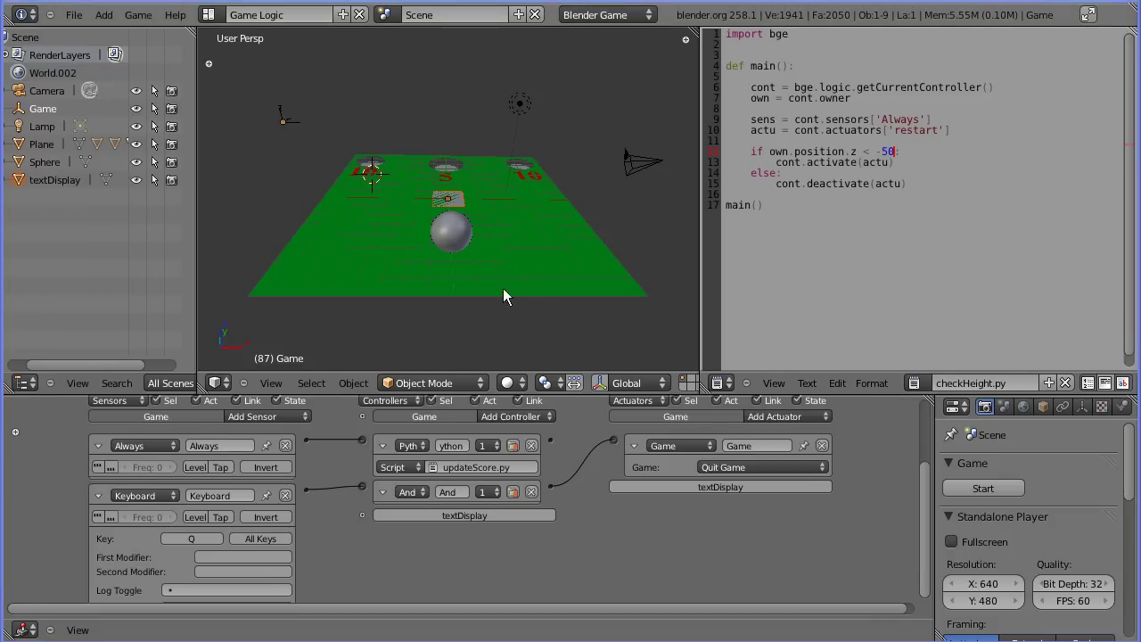
In the Default screen layout, set the textDisplay object's Z location to 0.010.
left_click(210, 17)
left_click(271, 78)
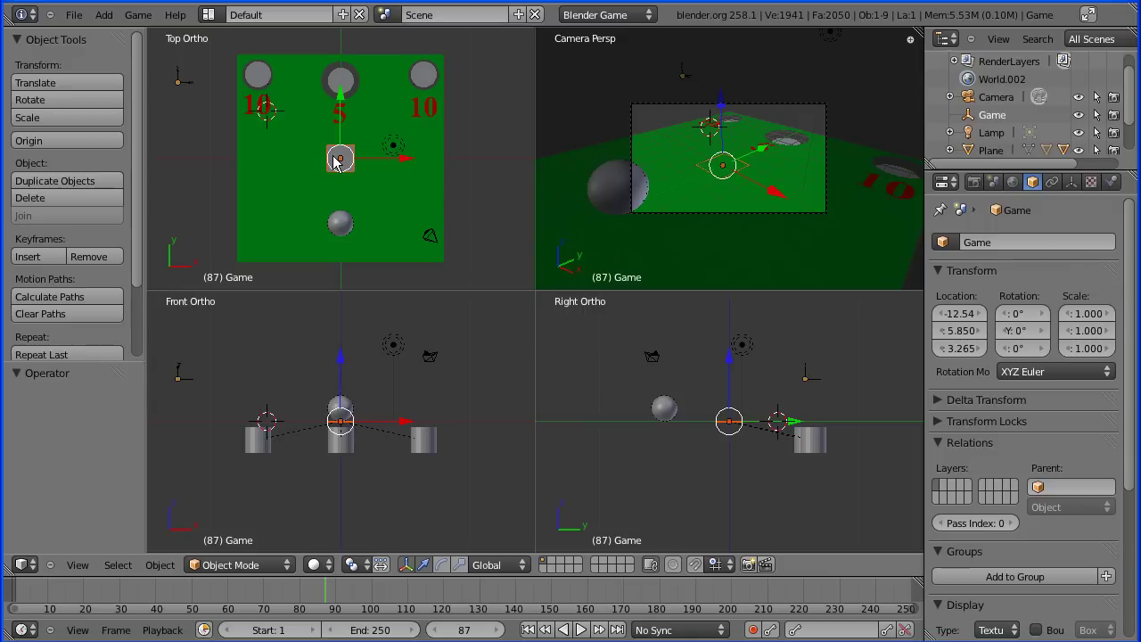
scroll(1131, 114, "down", 1)
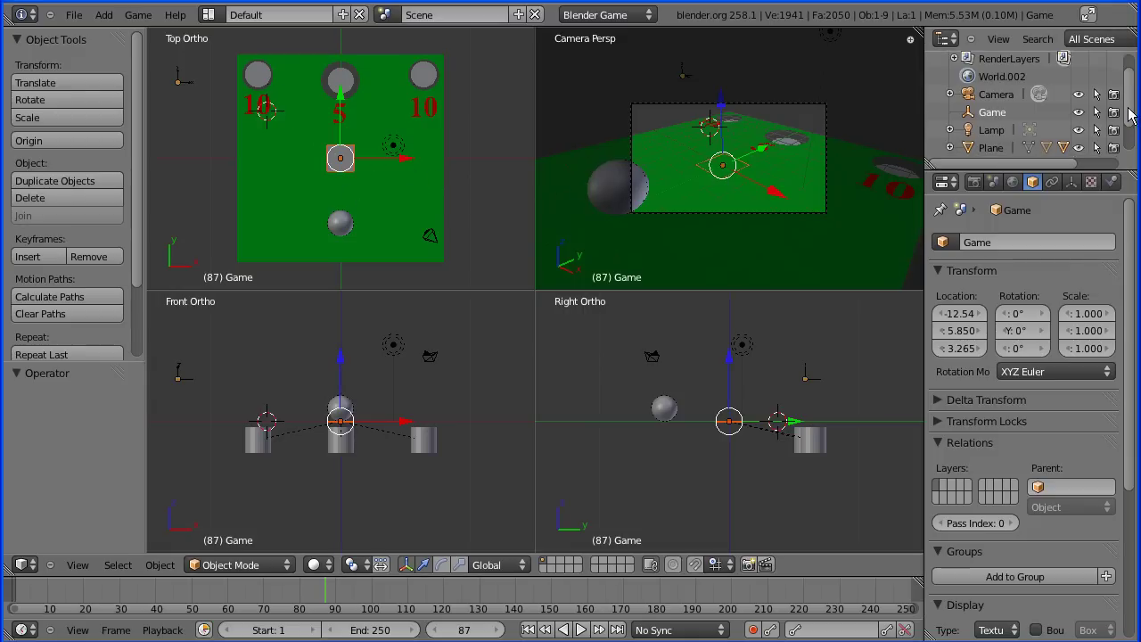
scroll(1131, 114, "down", 3)
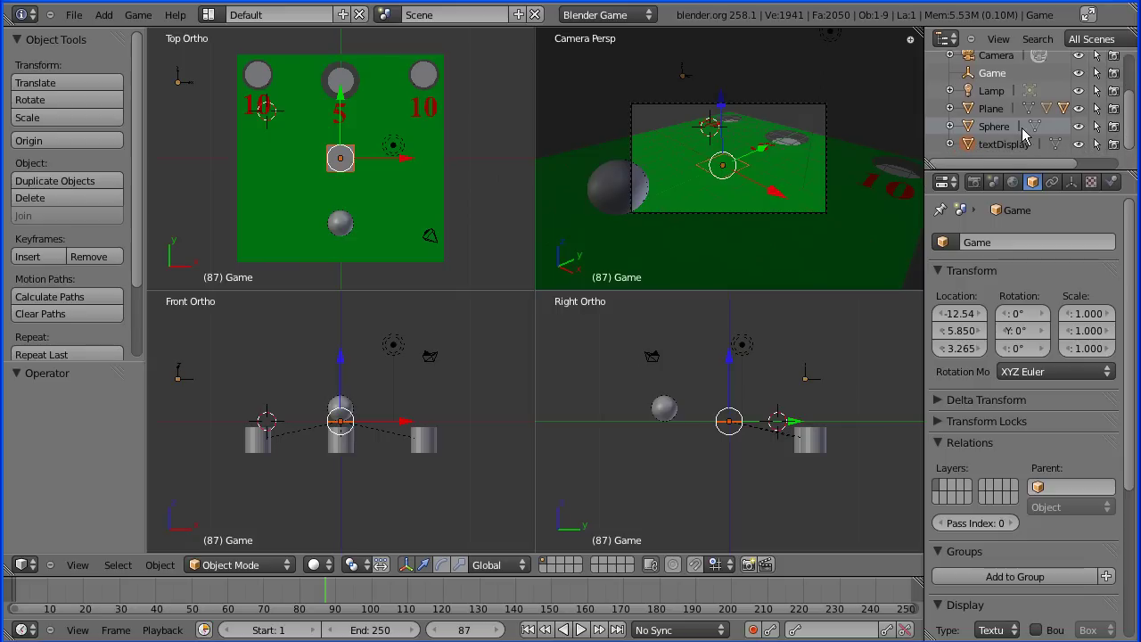
left_click(1000, 145)
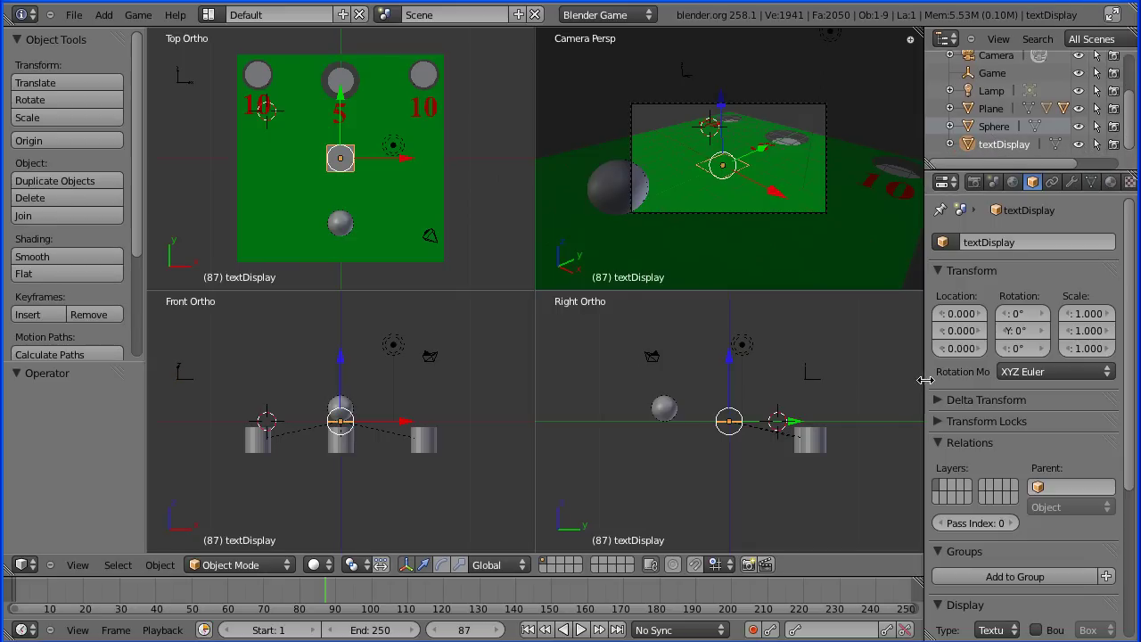
left_click_drag(924, 381, 893, 381)
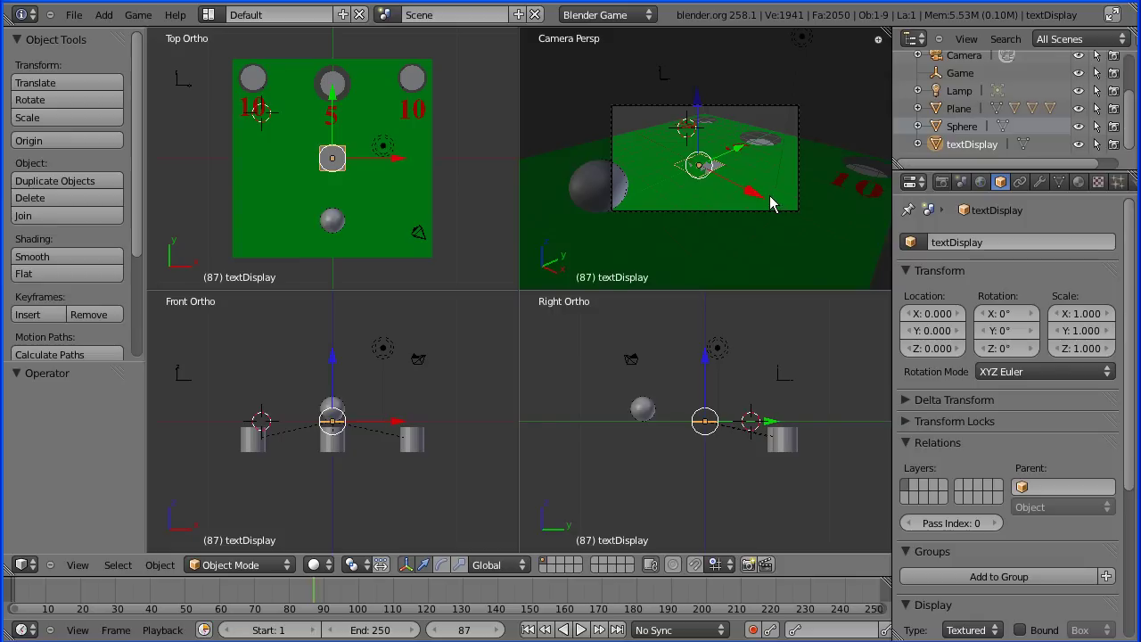
left_click(959, 350)
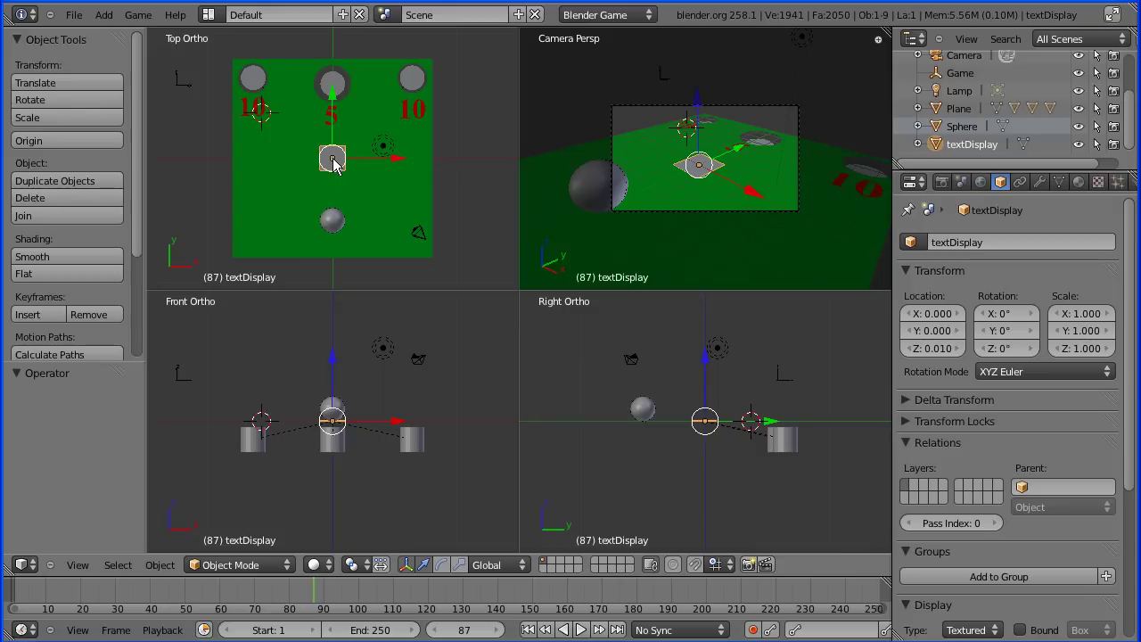
Move textDisplay to about X 2.87, Y -6.6 near the board's front edge and parent it to Plane.
right_click_drag(334, 165, 370, 242)
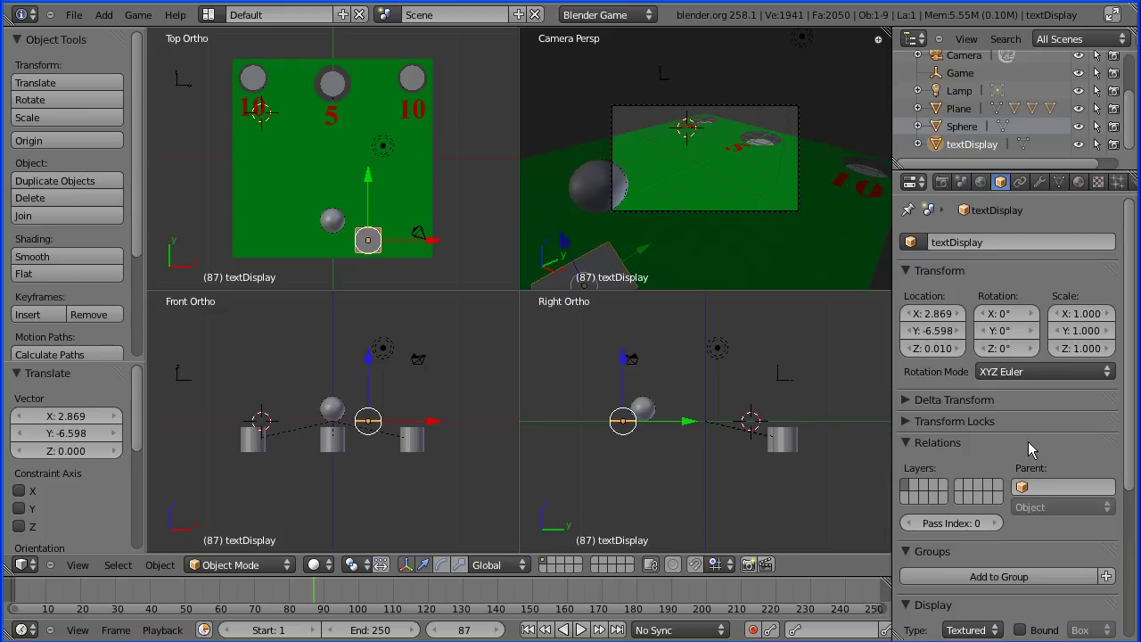
right_click(421, 194)
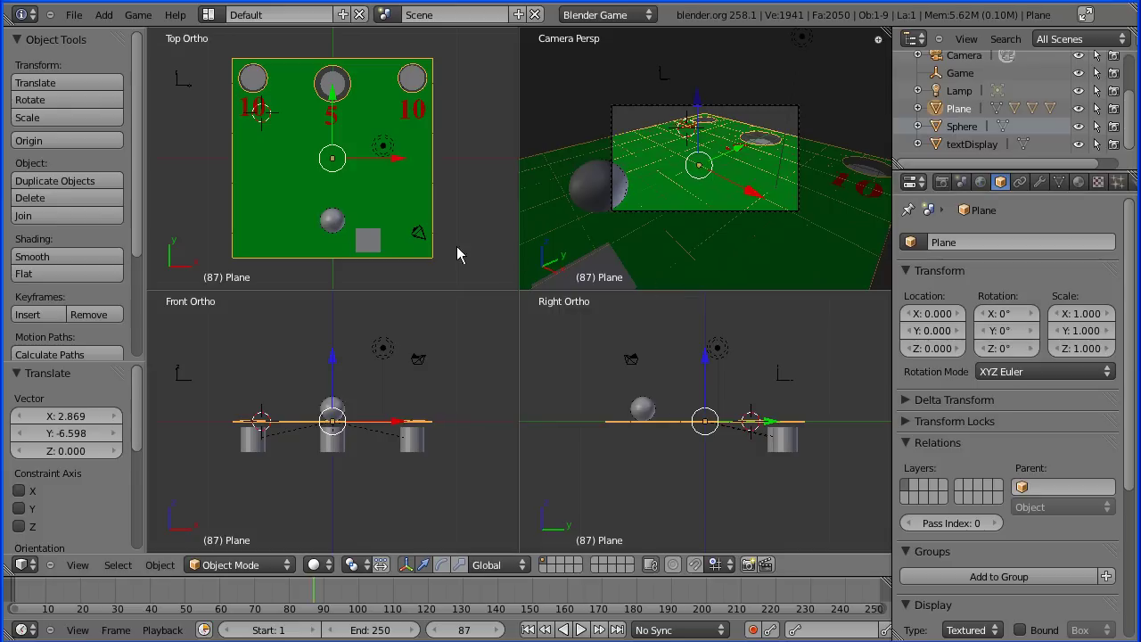
right_click(365, 242)
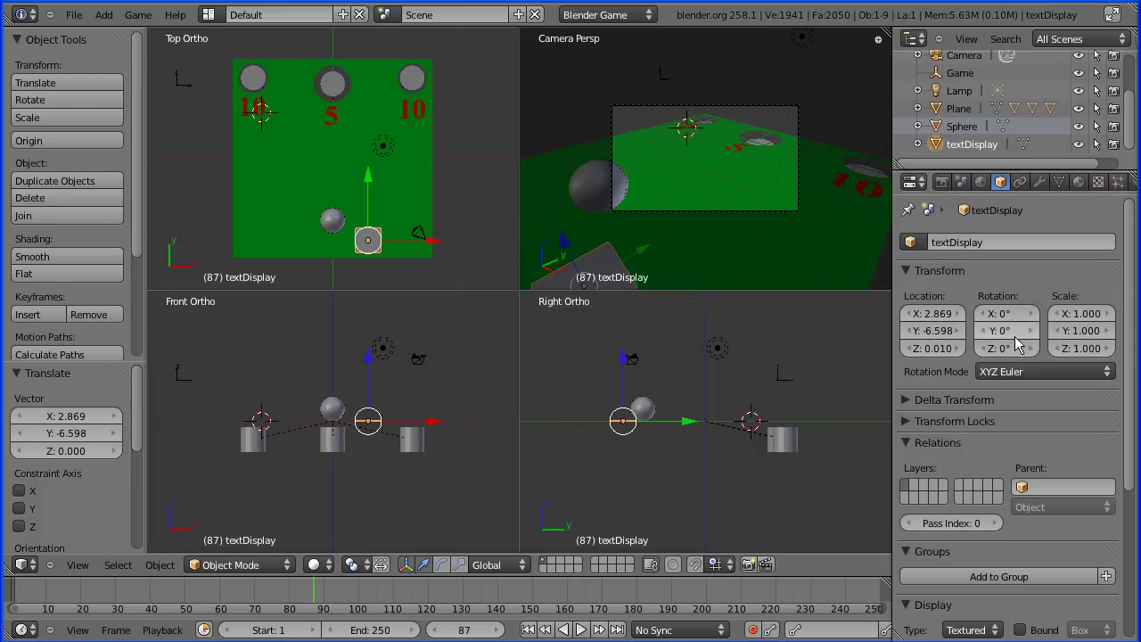
left_click(1053, 483)
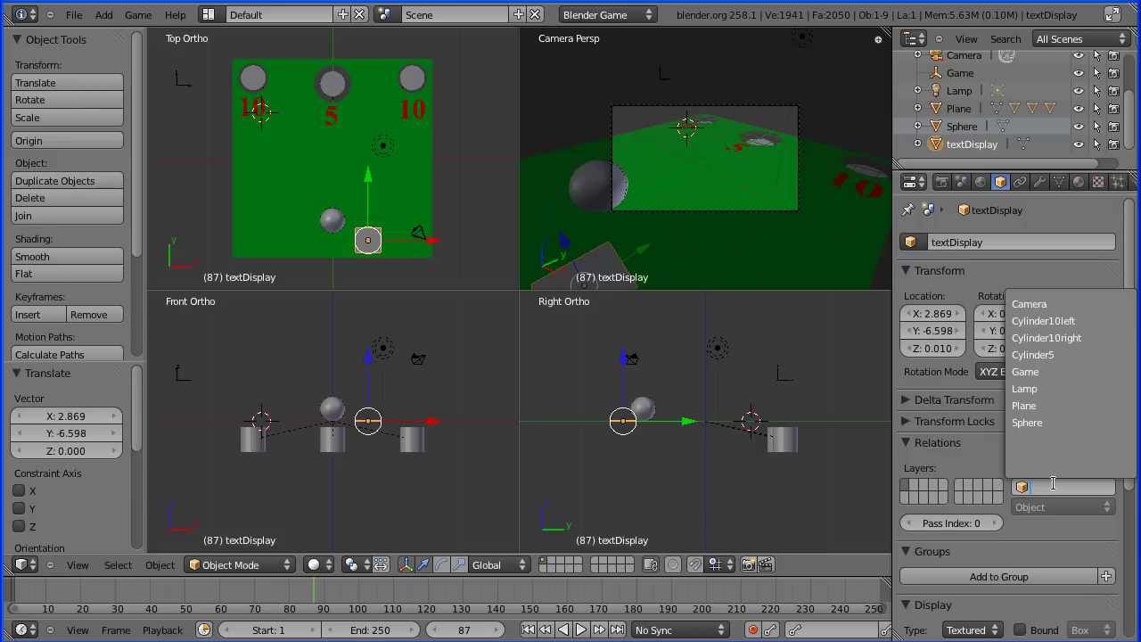
left_click(1080, 407)
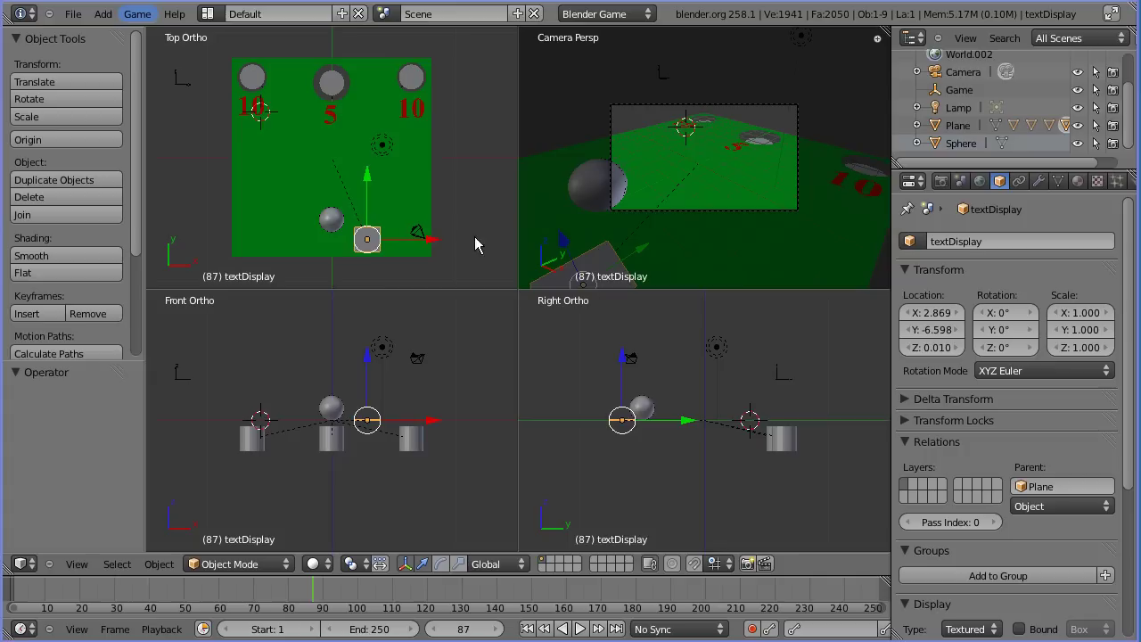
Return to the Game Logic screen layout and display the Game empty's game properties at a readable width.
left_click(137, 13)
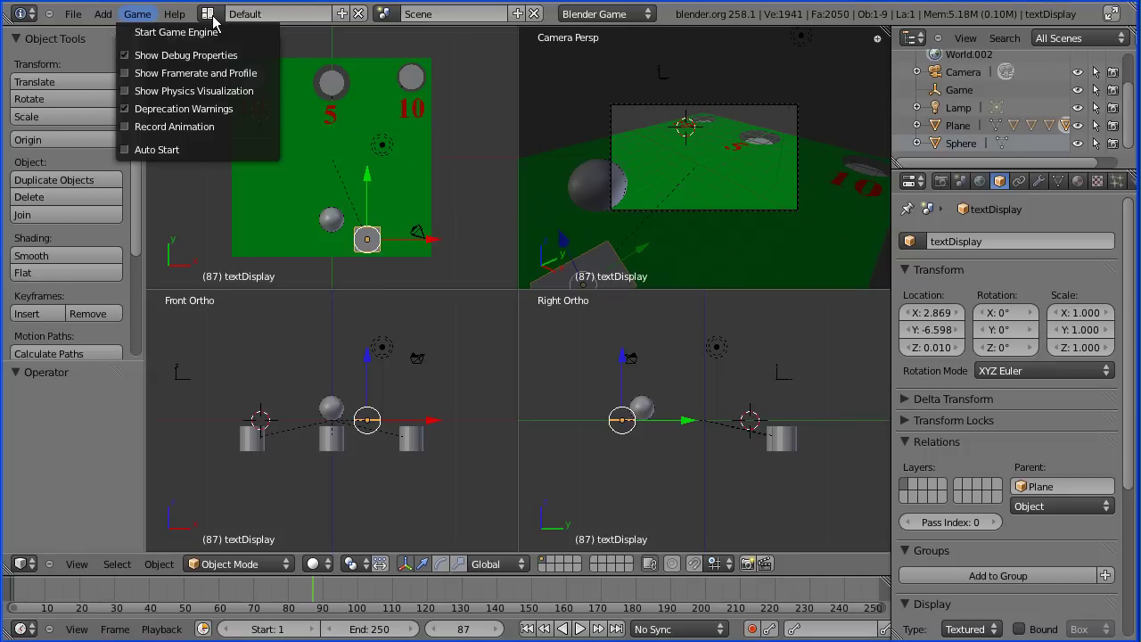
left_click(213, 16)
left_click(213, 16)
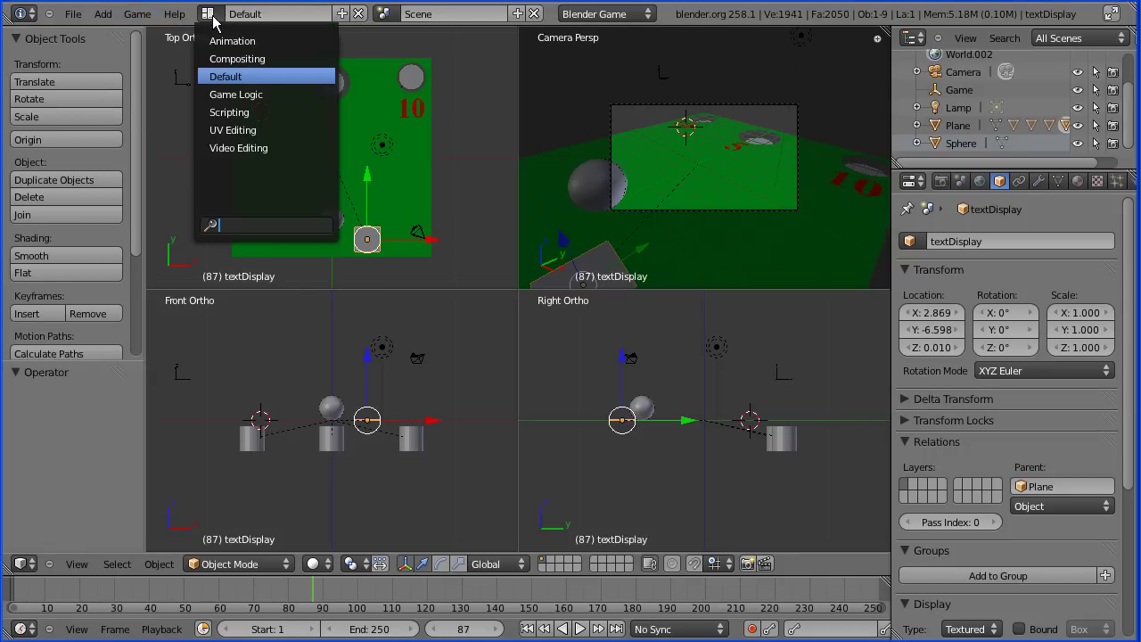
left_click(311, 96)
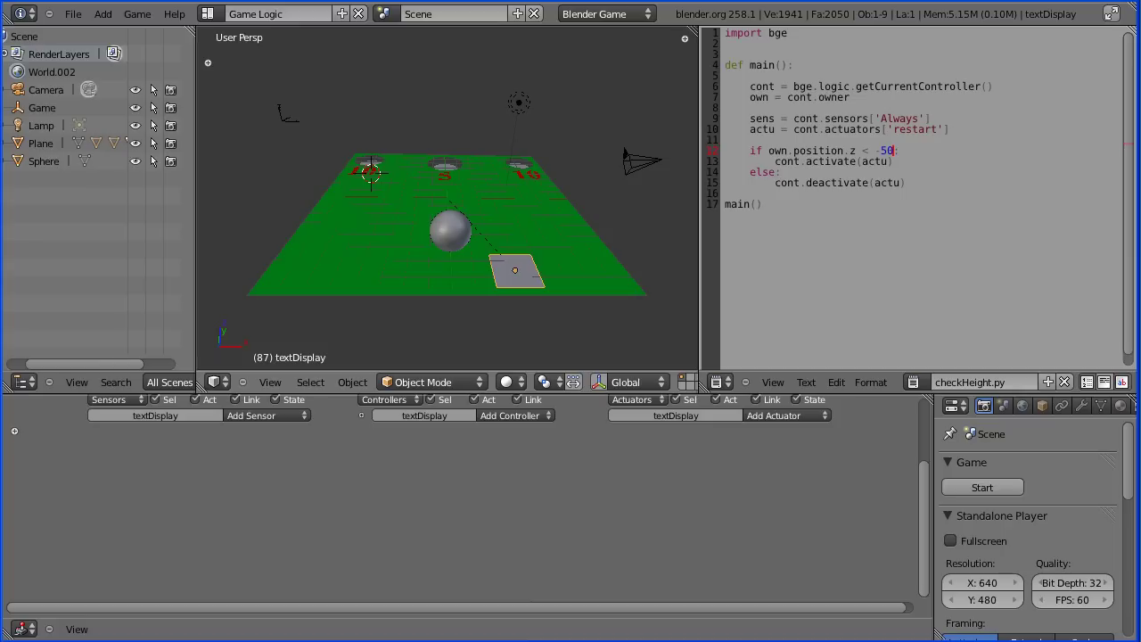
right_click(285, 119)
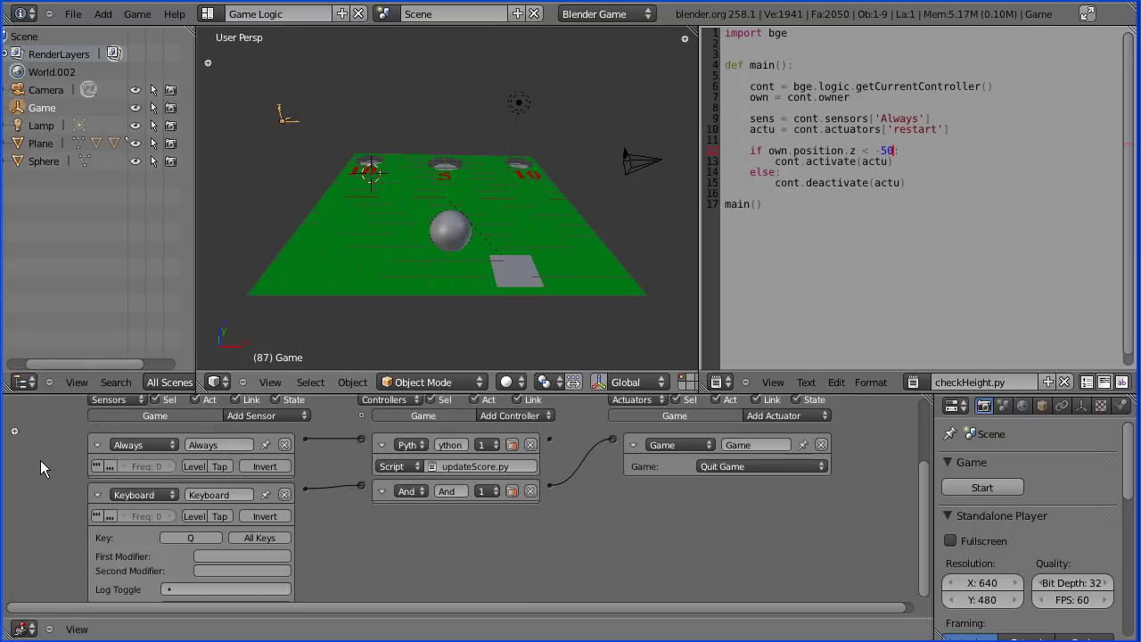
left_click(14, 432)
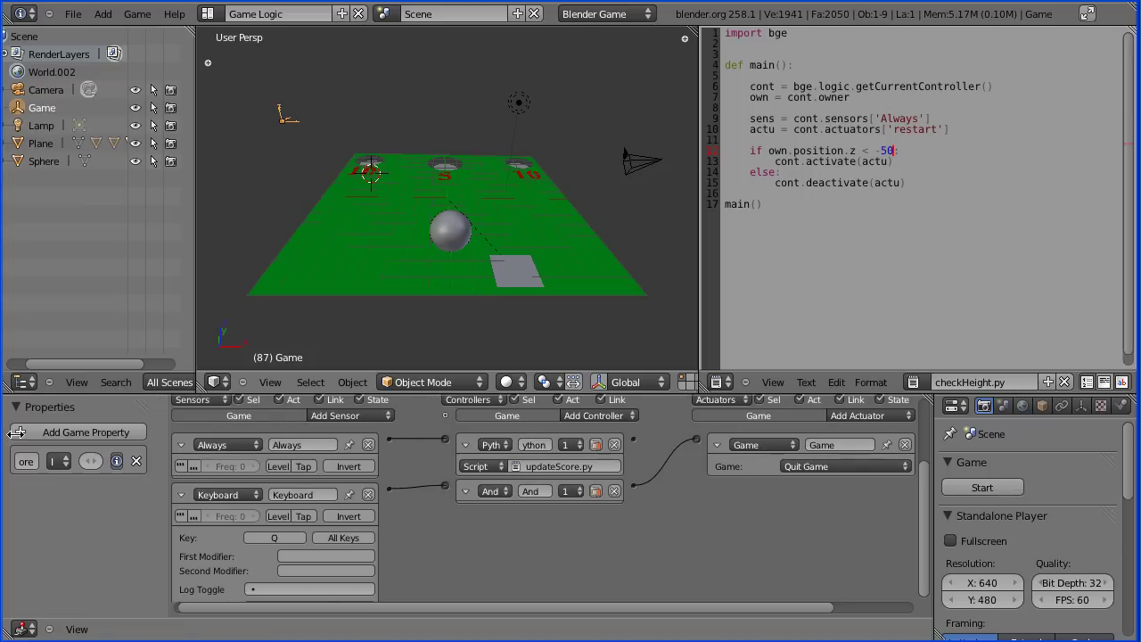
left_click_drag(169, 437, 218, 437)
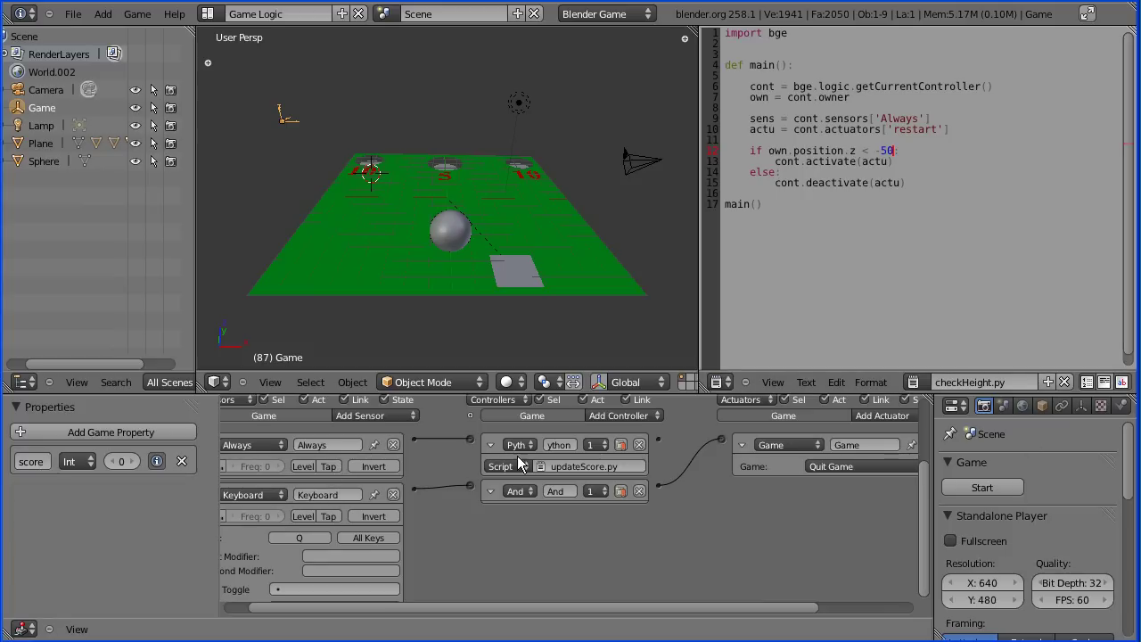
Open the updateScore.py script in the text editor and remove the Game empty's Always sensor and Python controller.
left_click(916, 385)
left_click(924, 461)
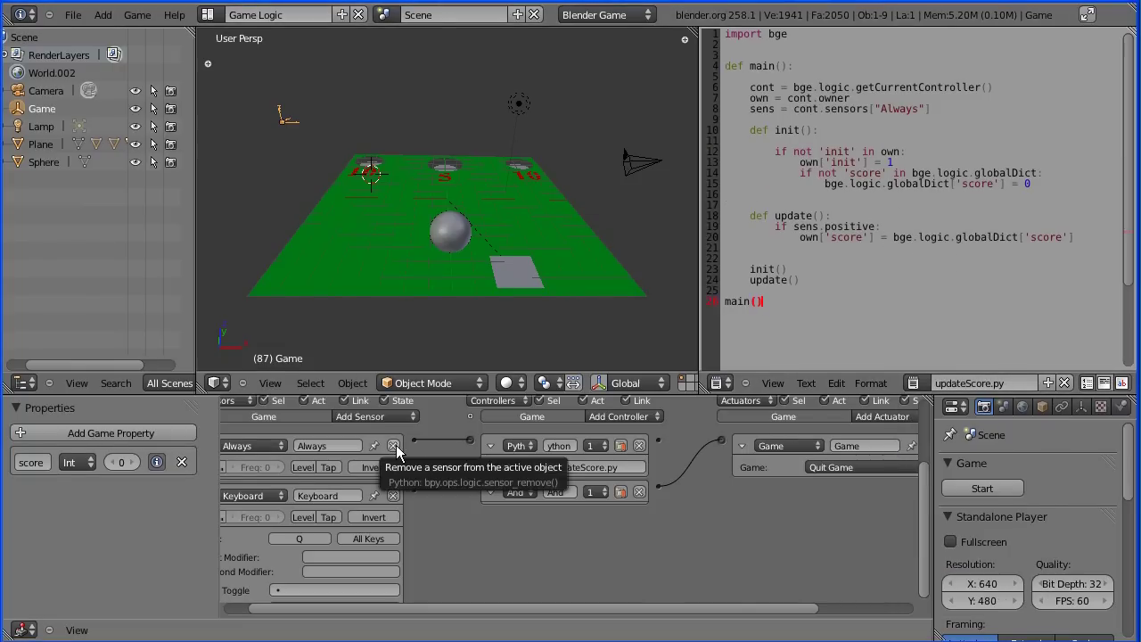
left_click(393, 446)
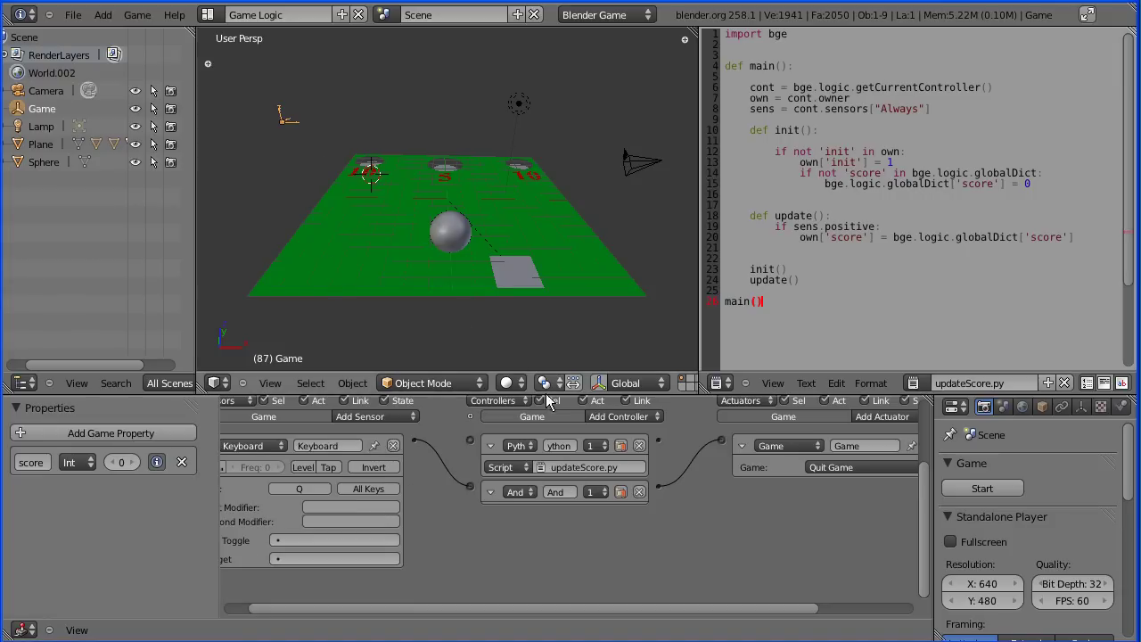
left_click(639, 446)
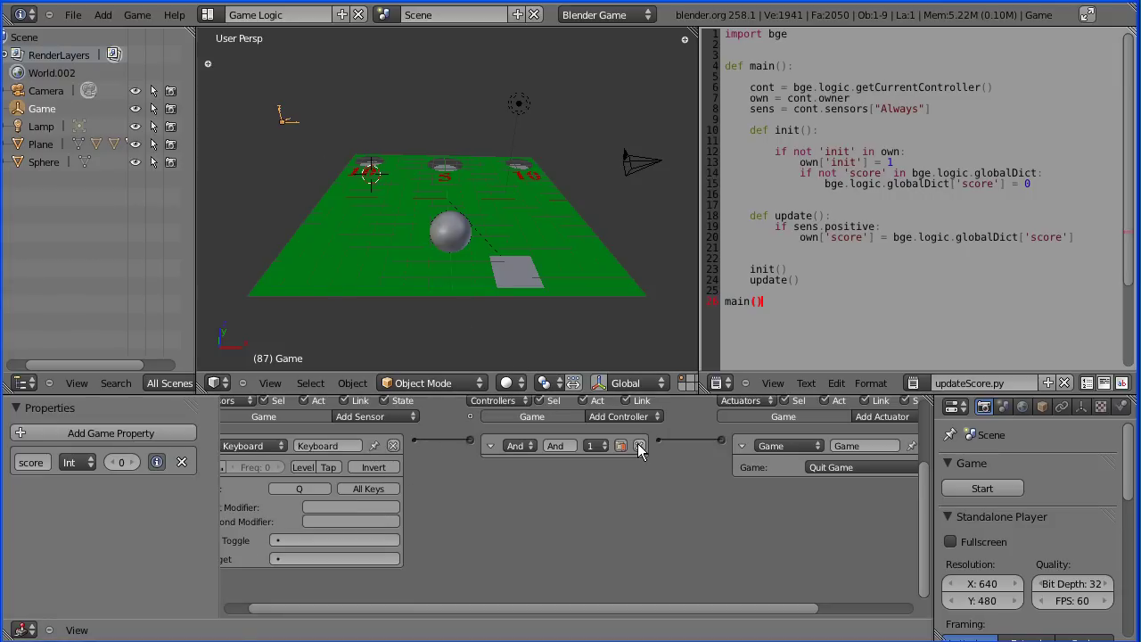
Give textDisplay an Always sensor wired to a Python controller that runs the updateScore.py script.
right_click(521, 282)
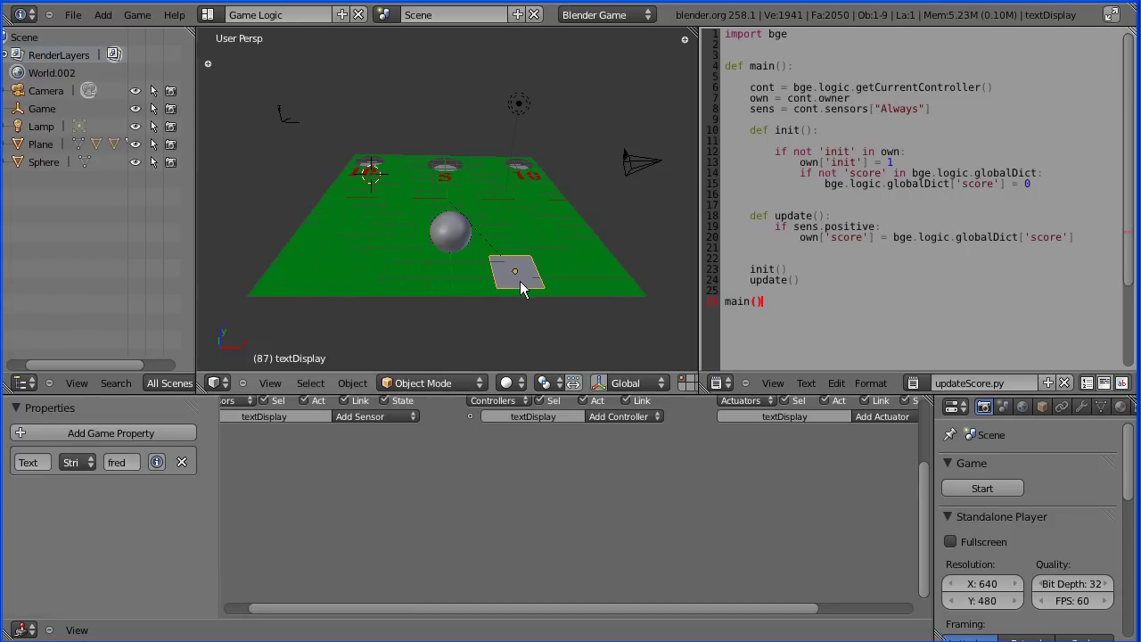
left_click(389, 419)
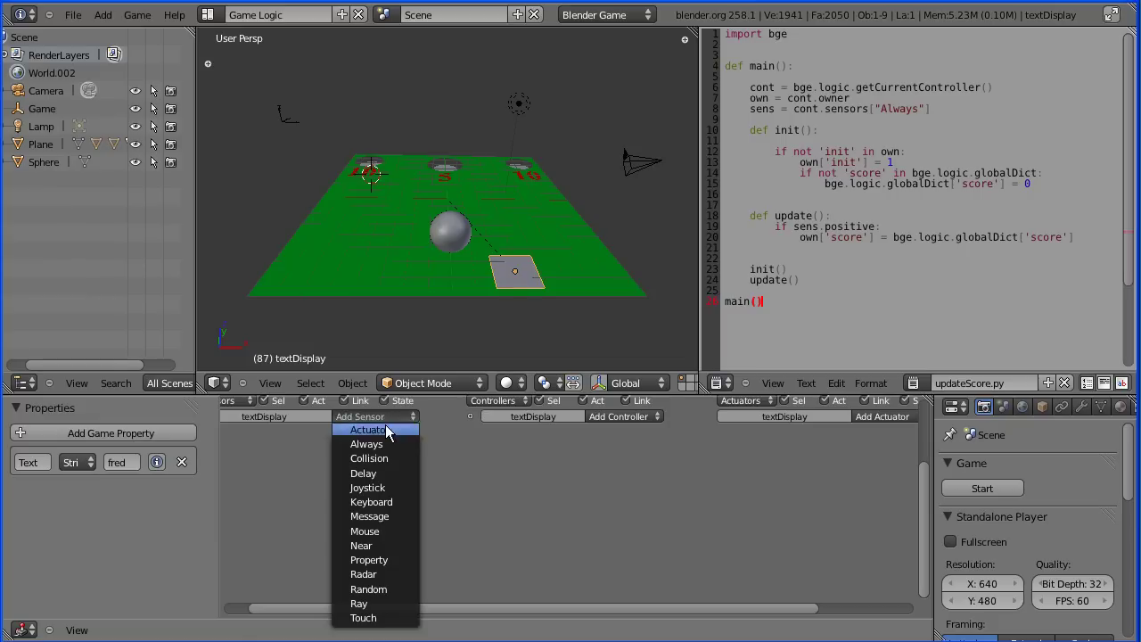
left_click(385, 443)
left_click(624, 416)
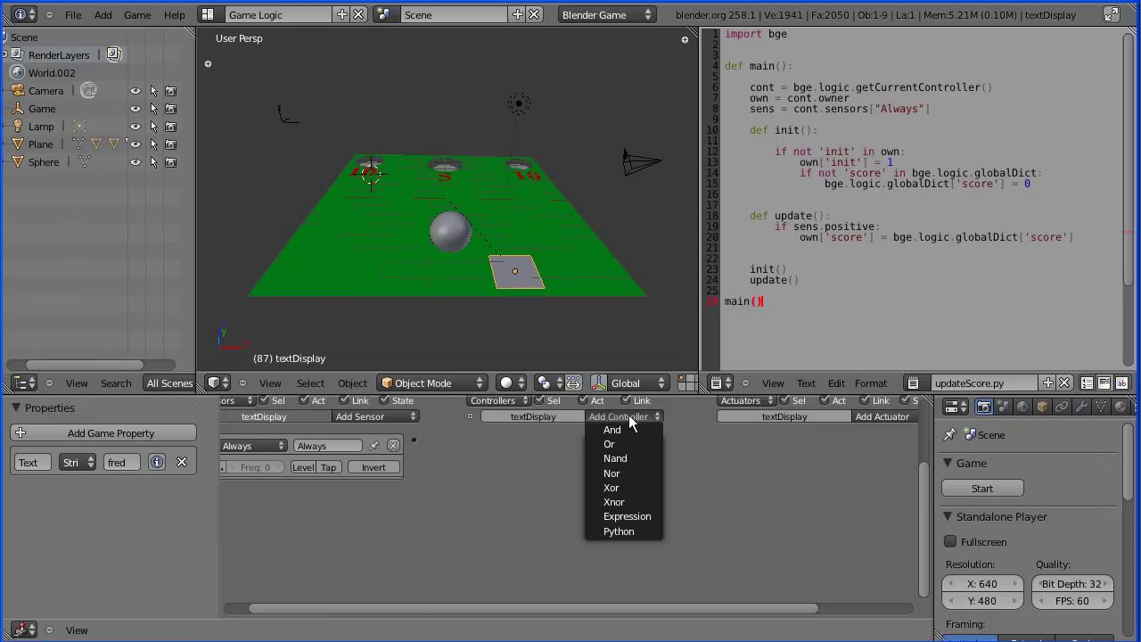
left_click(647, 530)
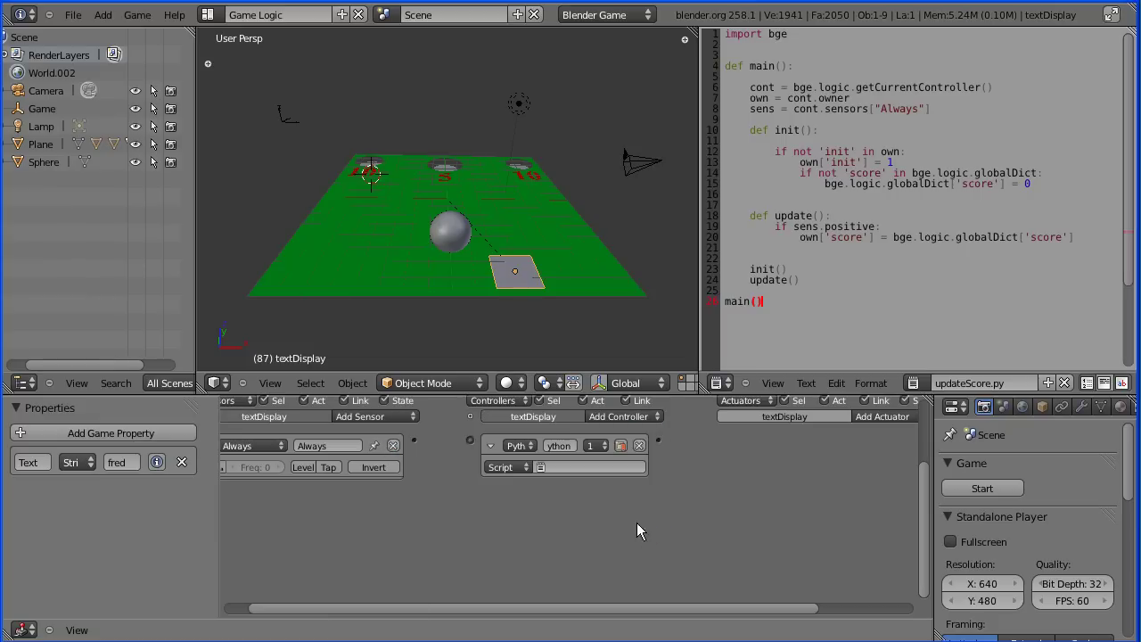
left_click(562, 467)
left_click(571, 525)
left_click_drag(473, 443, 469, 440)
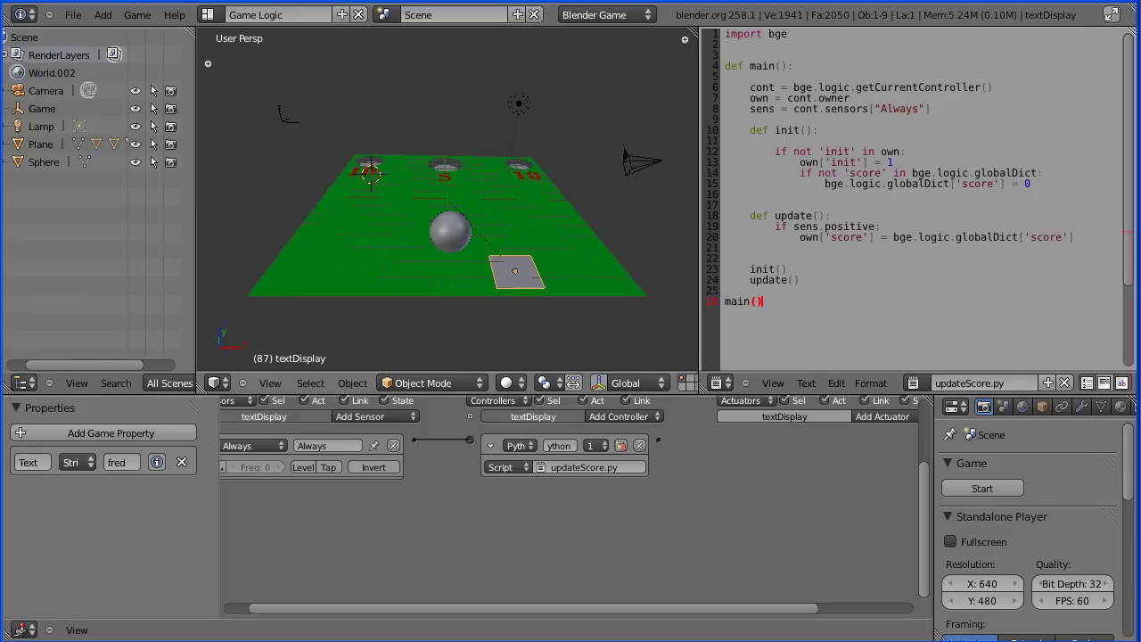
In the script's update() function, change the assigned property from own['score'] to own['Text'].
left_click(829, 237)
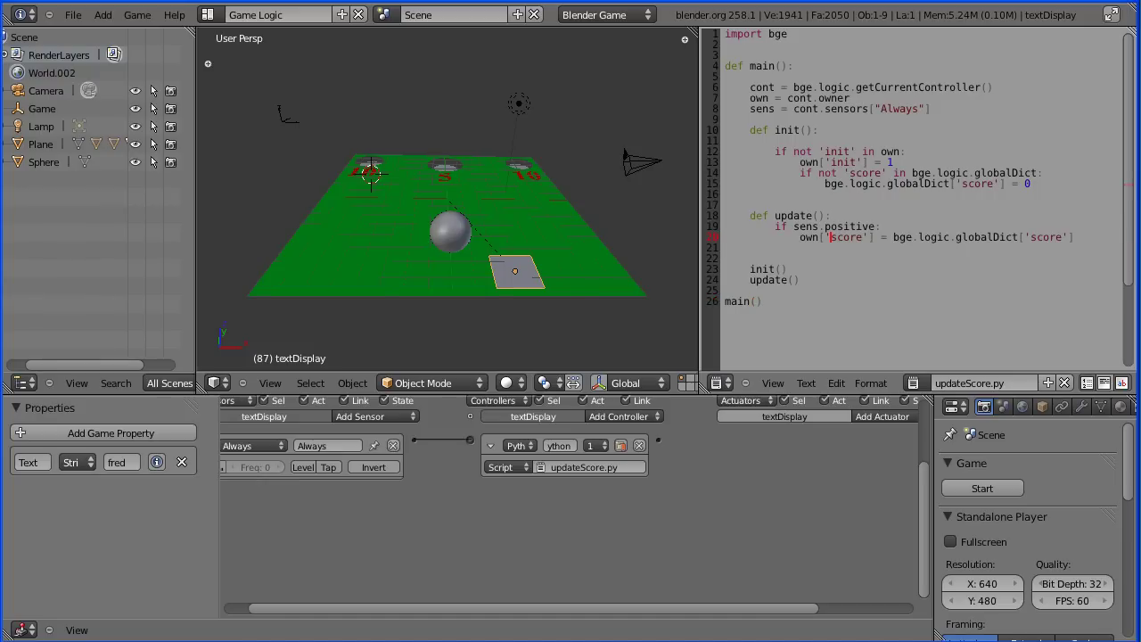
key("Delete")
key("Delete")
key("Delete")
key("Delete")
key("Delete")
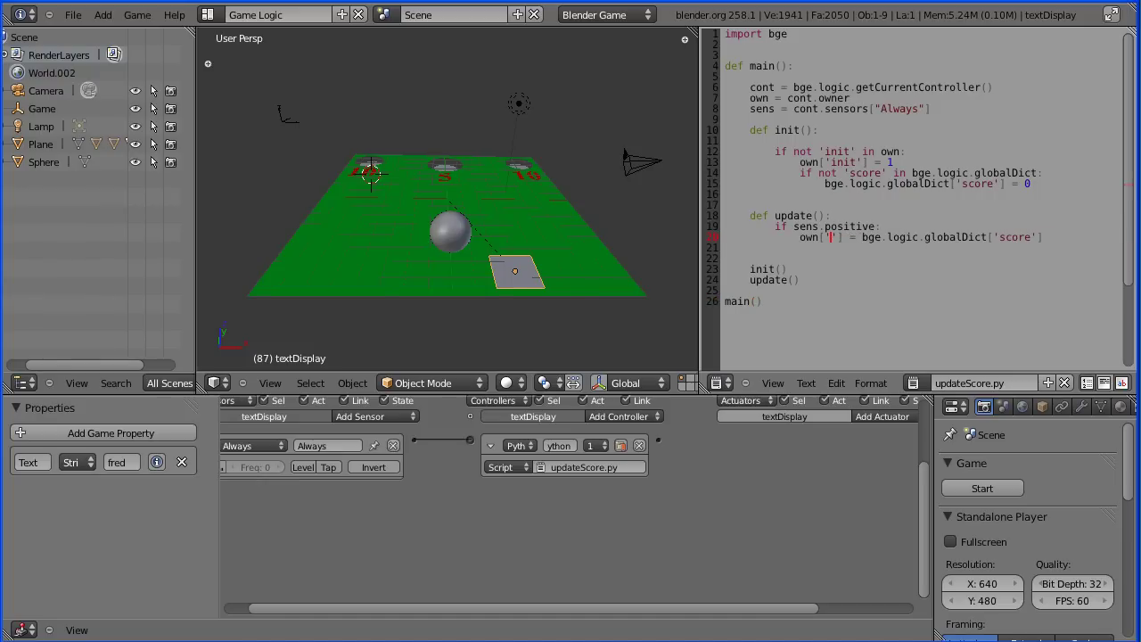
type("Te")
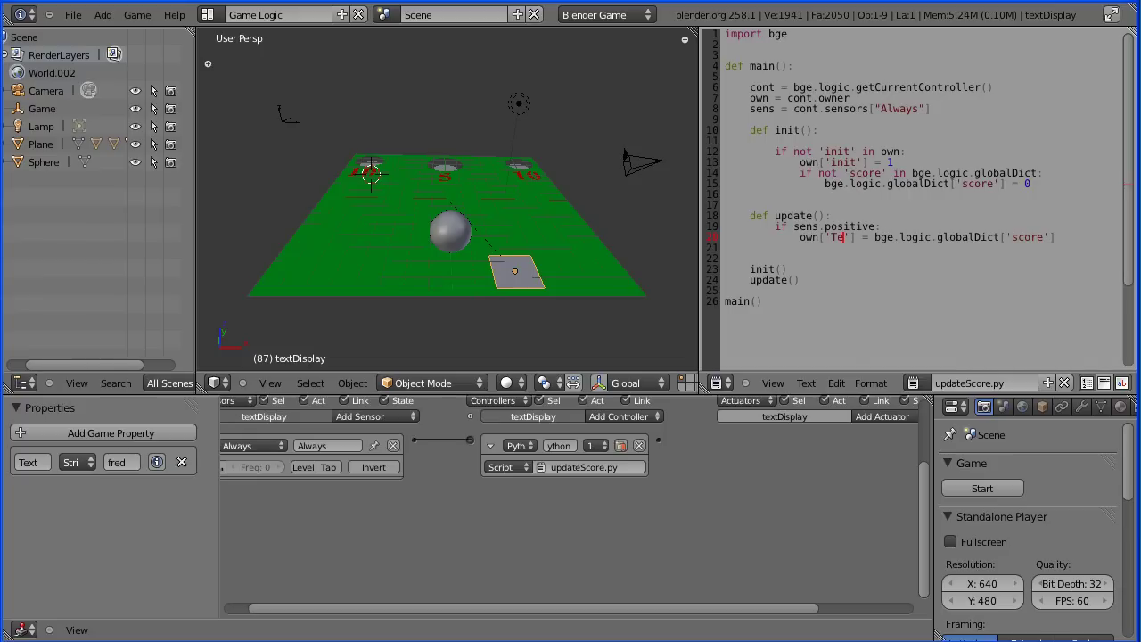
type("xt")
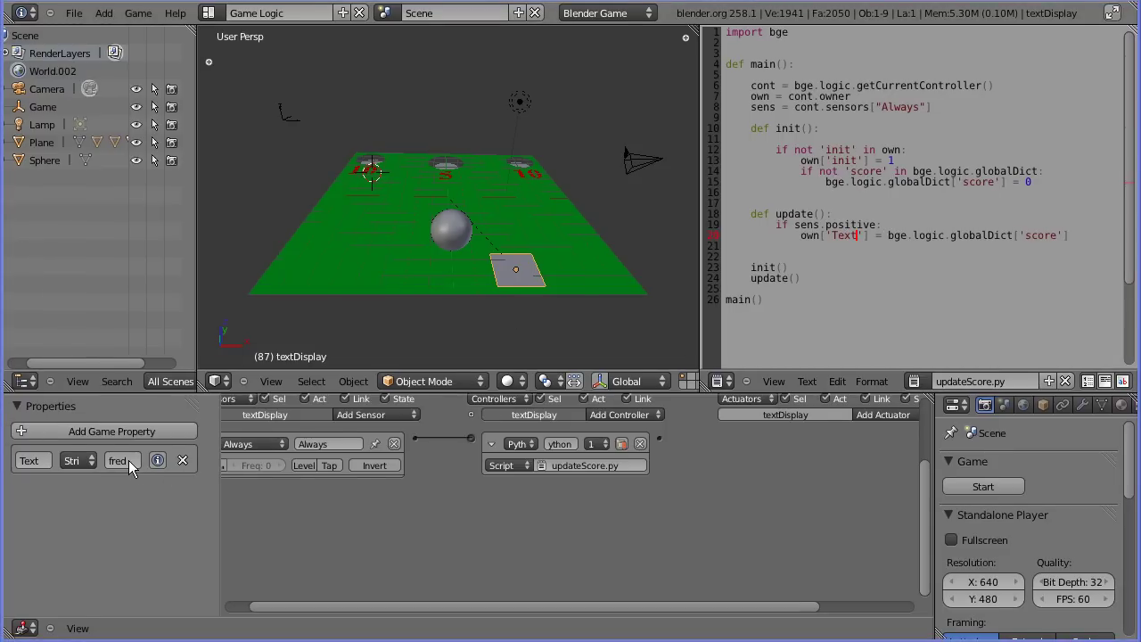
Set the type of textDisplay's Text game property to Integer.
left_click(117, 467)
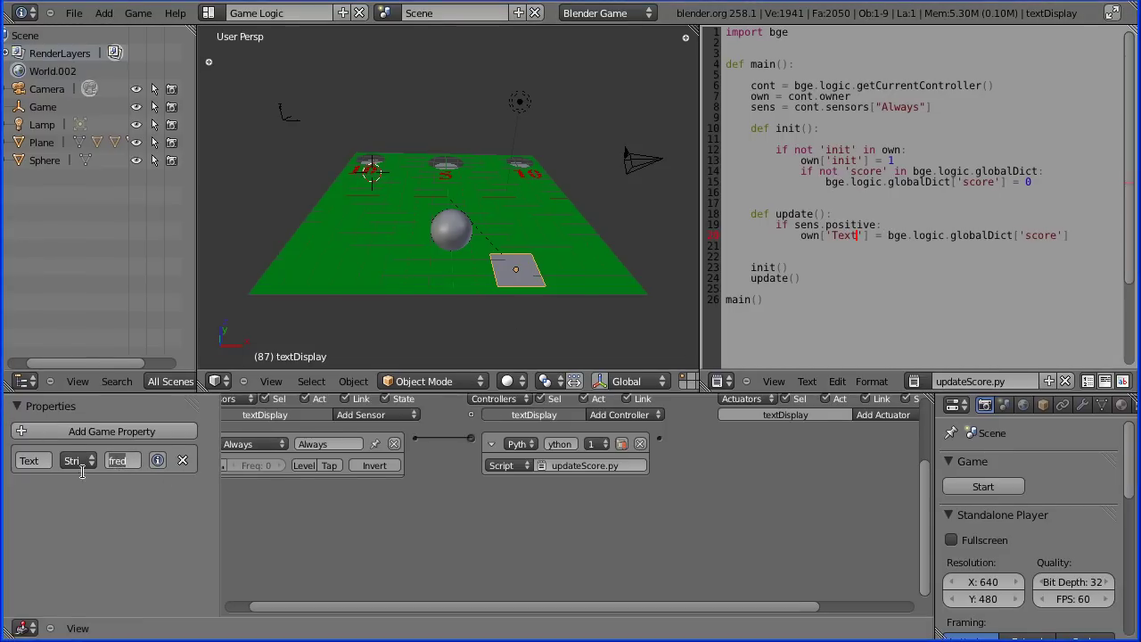
left_click(81, 460)
left_click(81, 460)
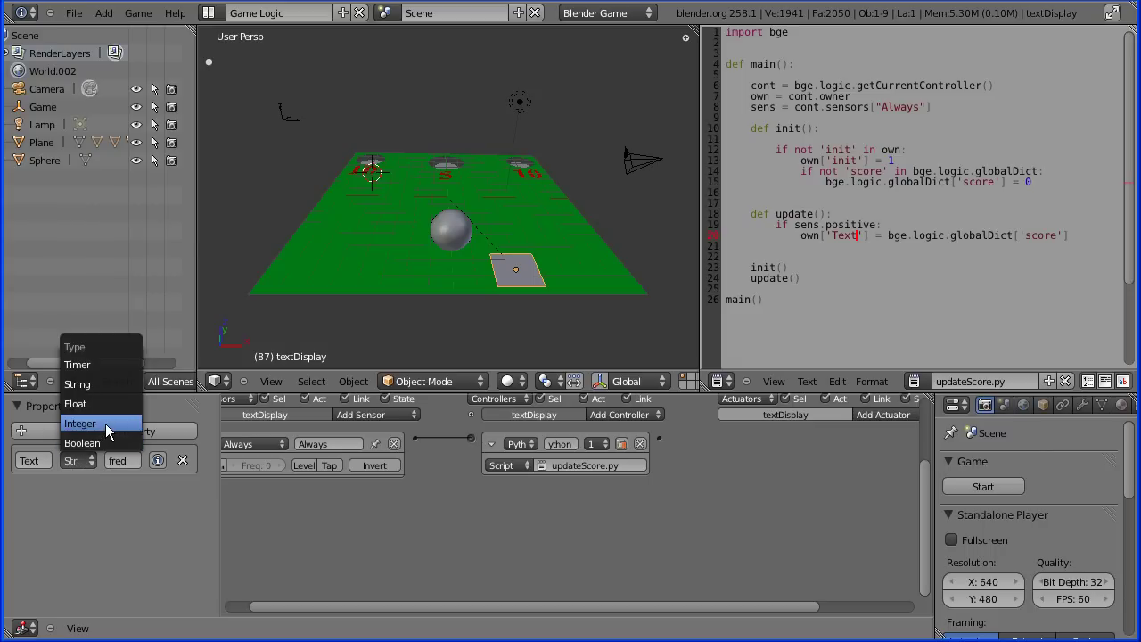
left_click(106, 423)
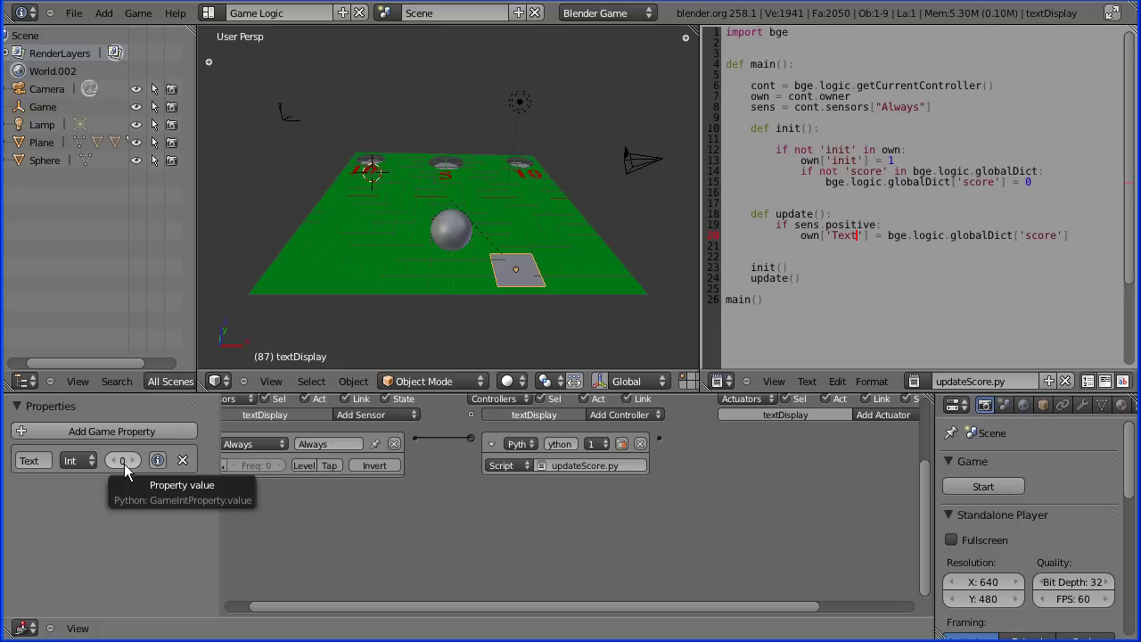
Switch the viewport shading to Textured, run the game to test the score text on the board, and stop it.
left_click(512, 381)
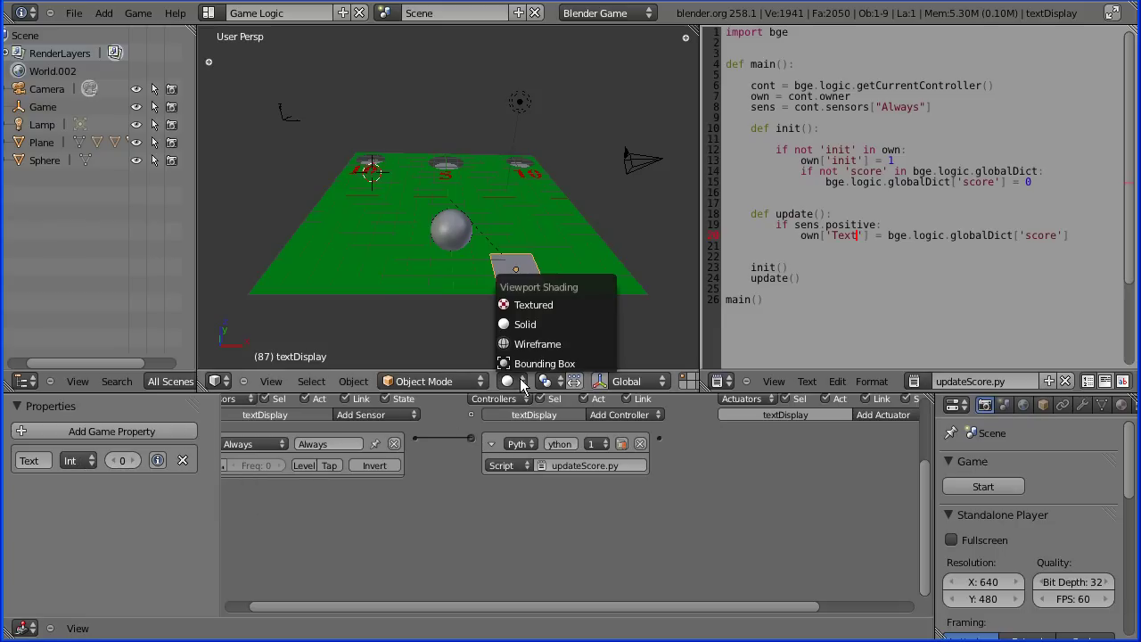
left_click(585, 304)
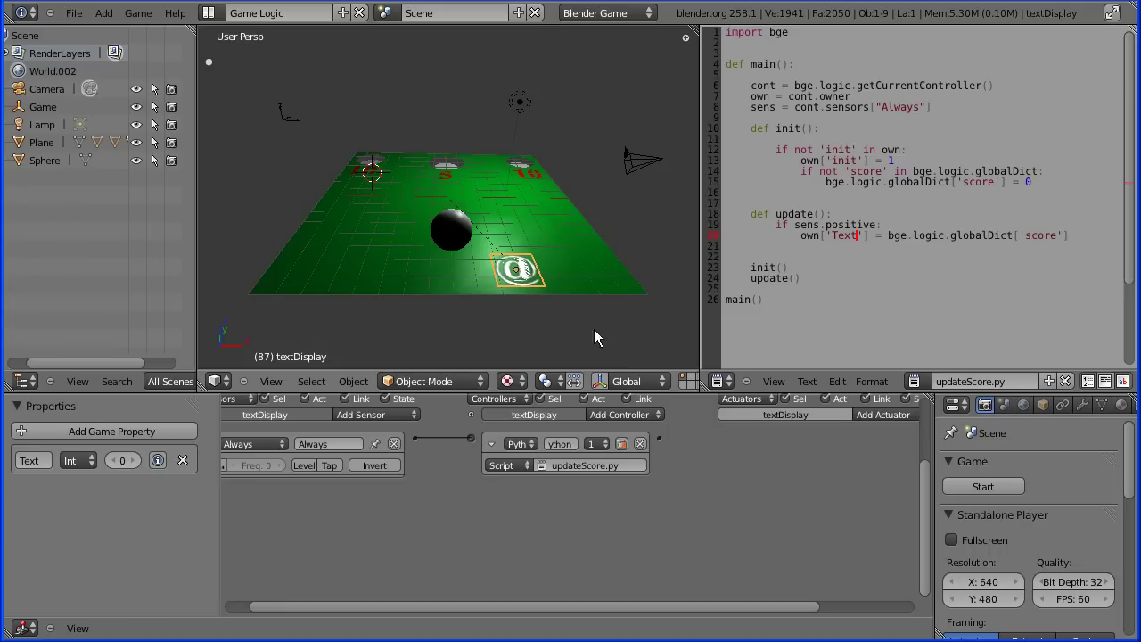
left_click(984, 486)
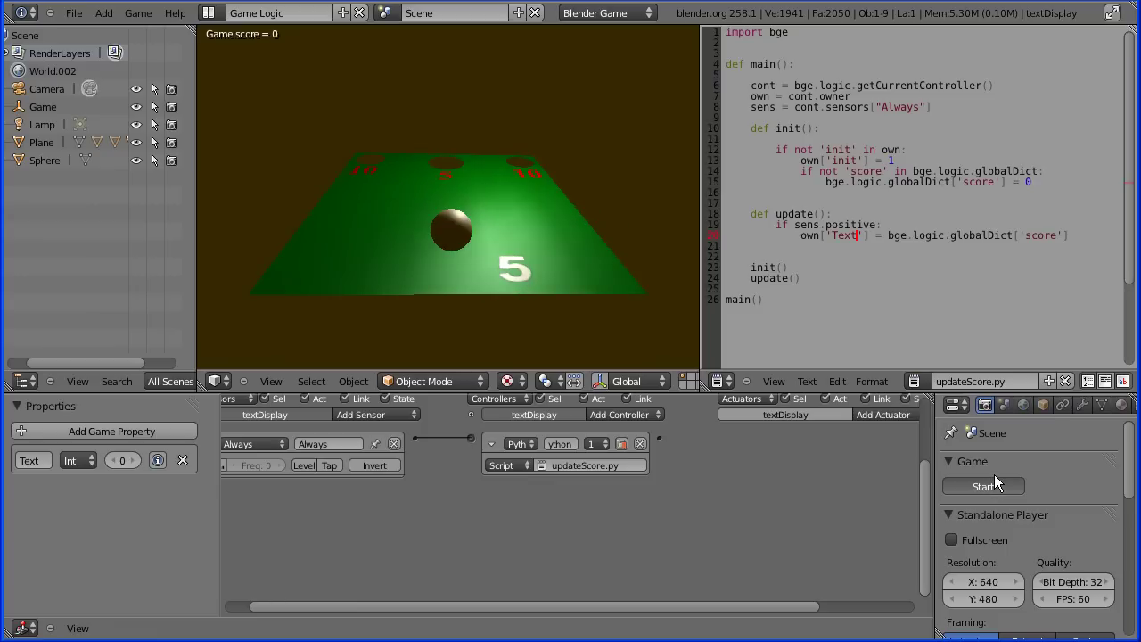
key("Escape")
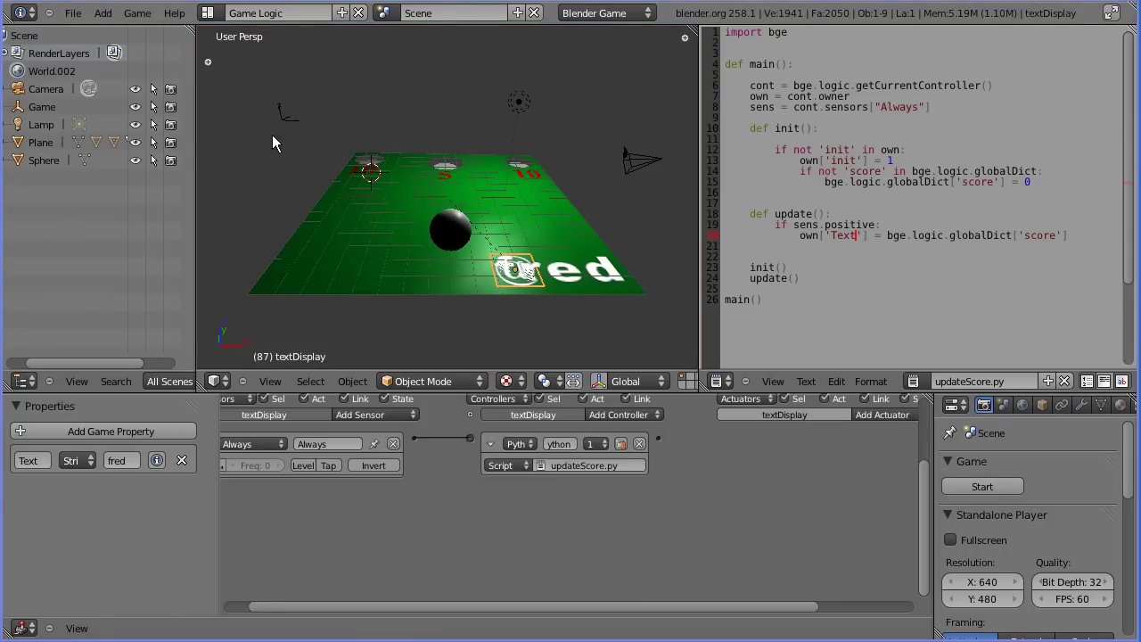
Remove the score game property from the Game empty.
right_click(283, 123)
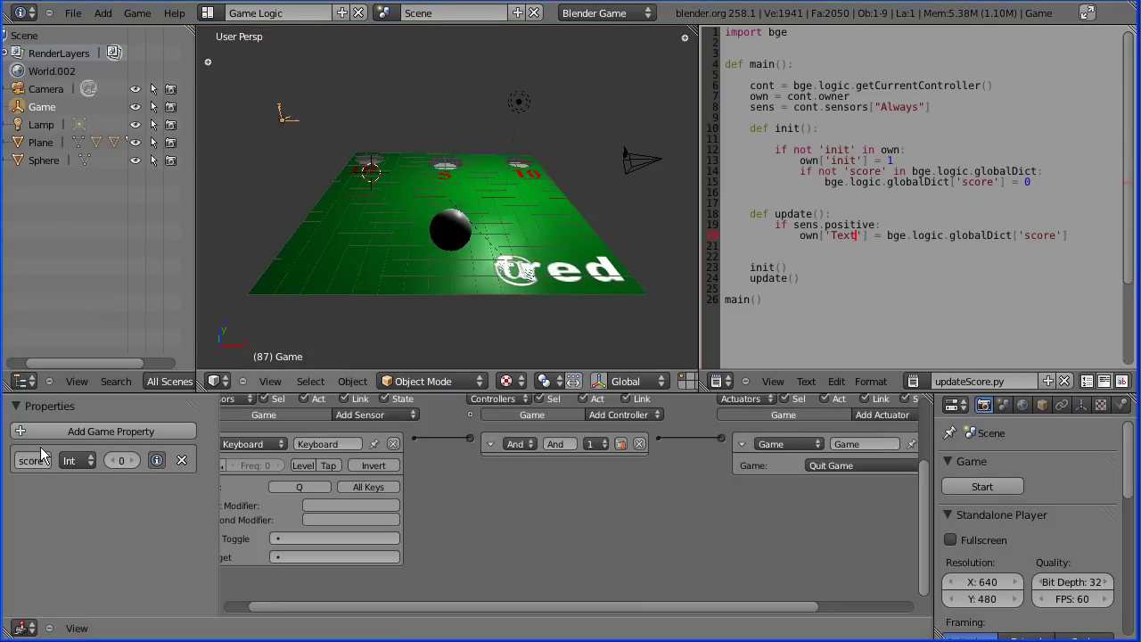
left_click(180, 461)
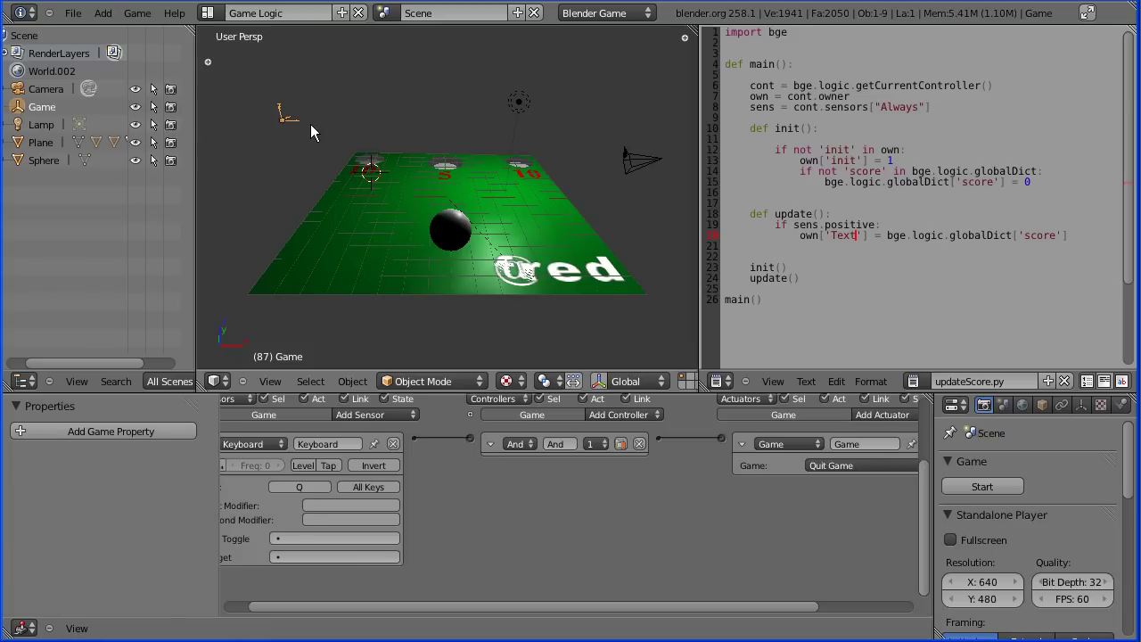
Set the world's horizon color to the dark grey sampled from the 3D viewport background.
left_click(1022, 405)
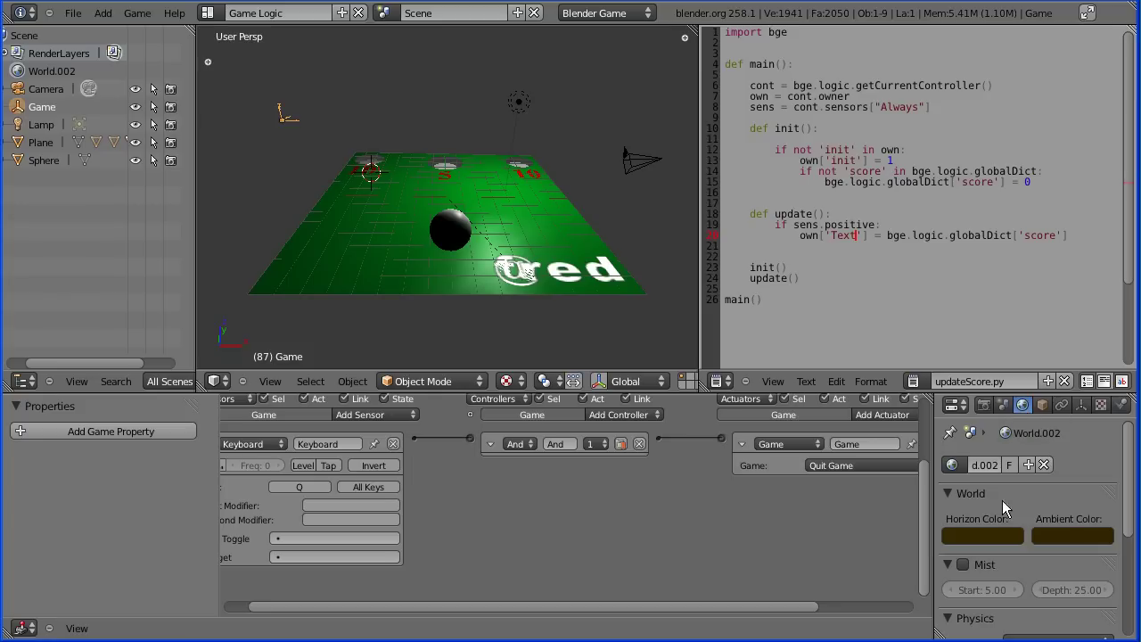
left_click(985, 534)
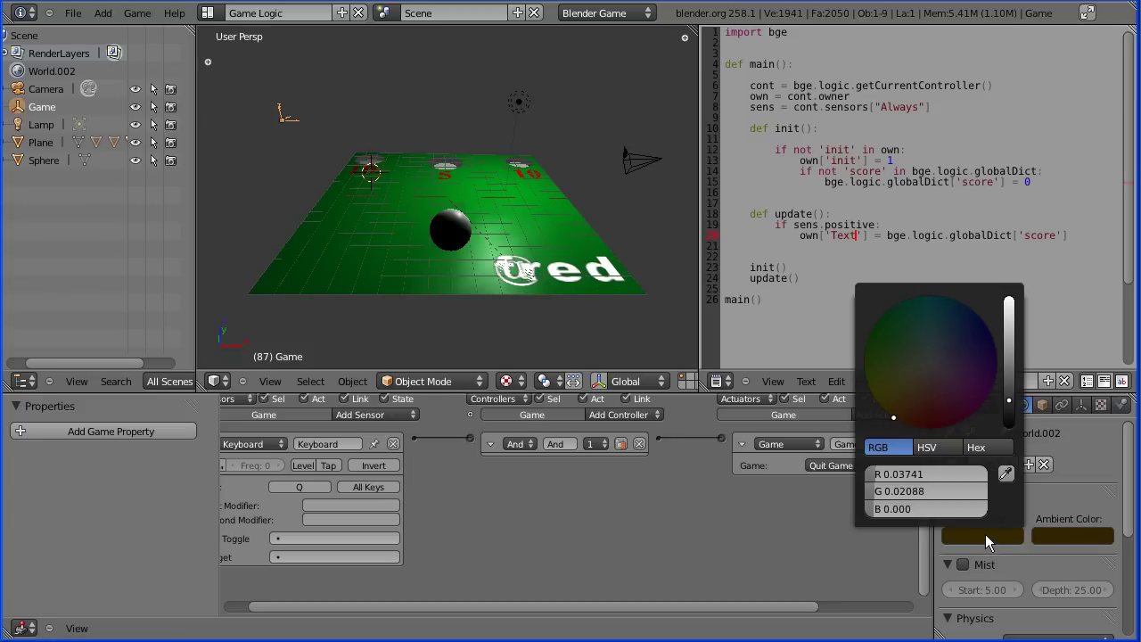
left_click(1005, 476)
left_click(665, 197)
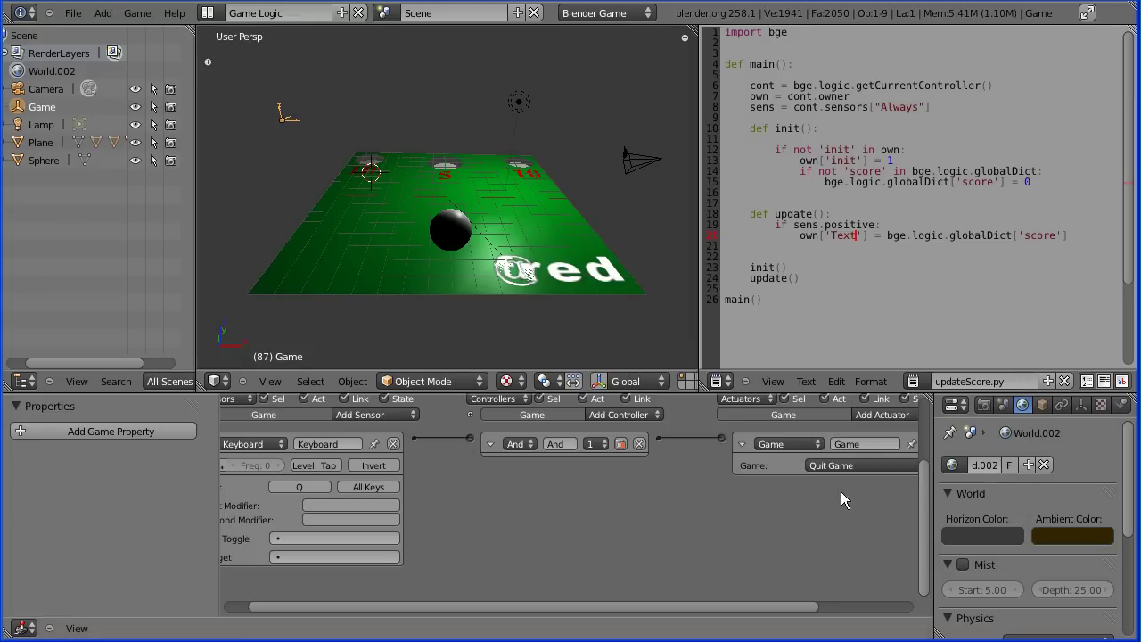
Run the game again to check the score text and the background color, and quit it.
left_click(983, 406)
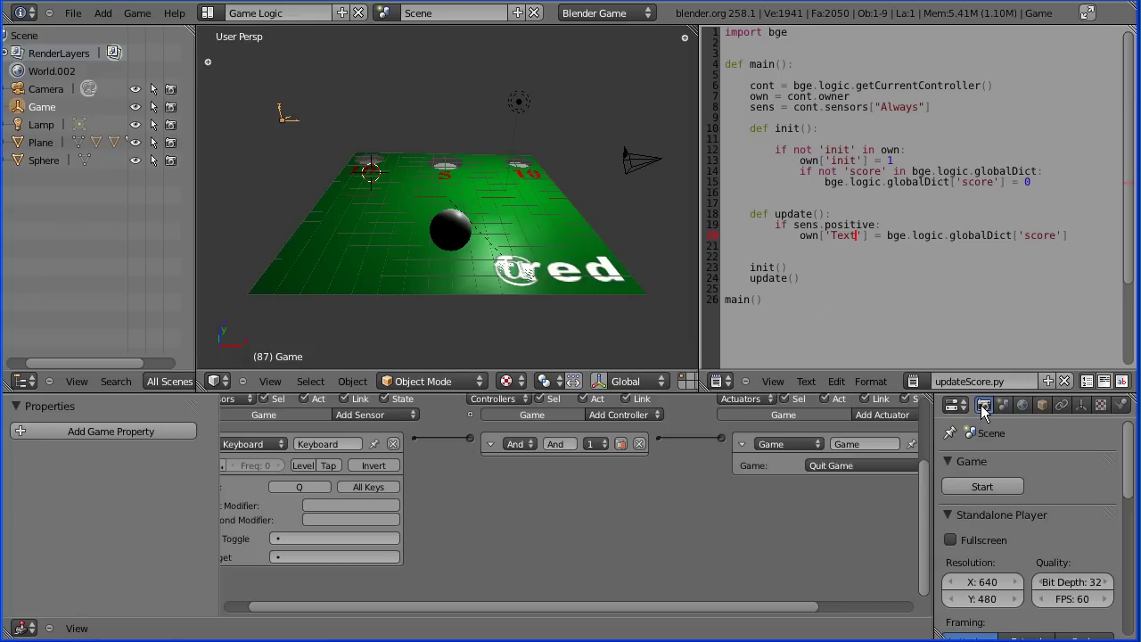
left_click(984, 486)
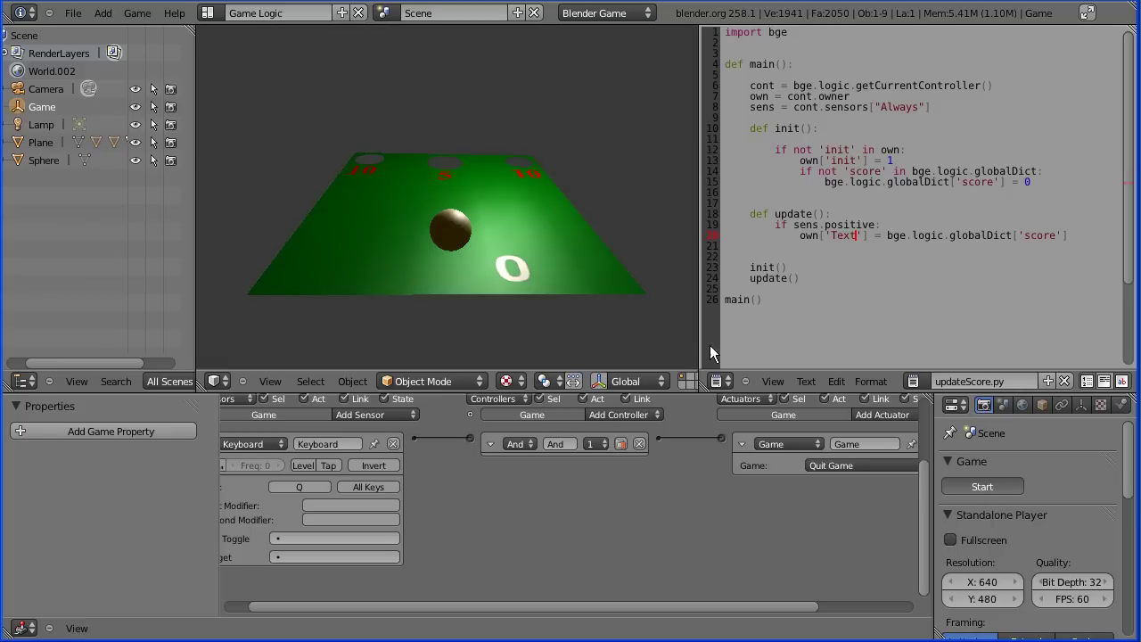
key("q")
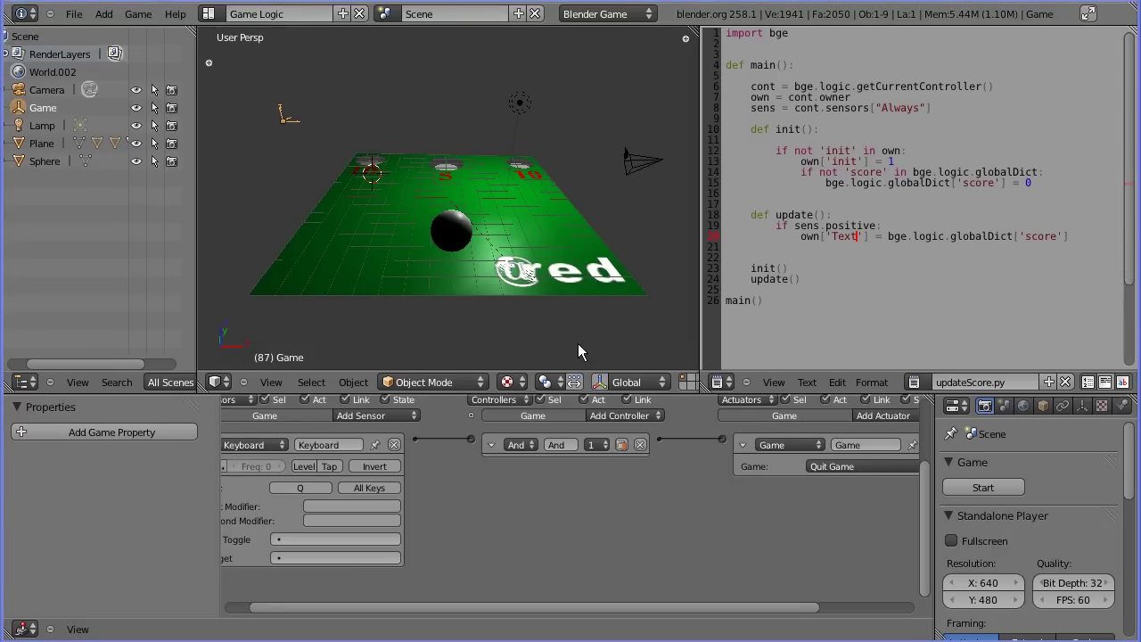